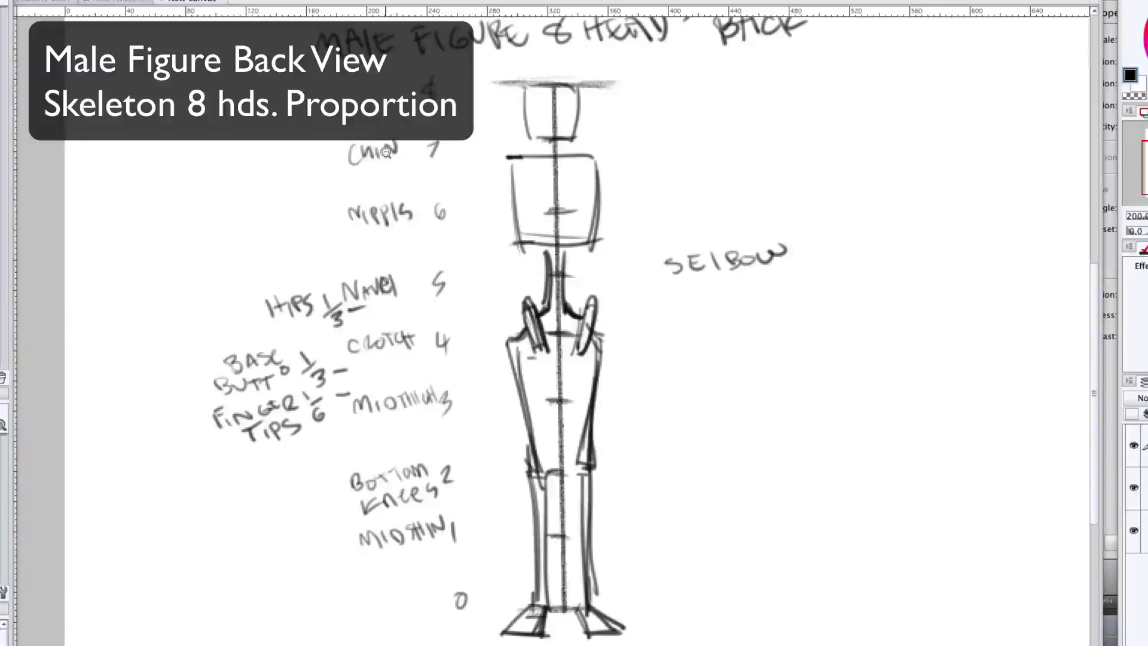
Examine the head-count labels and the skeleton figure's construction from the head down to the feet.
drag(457, 142, 441, 223)
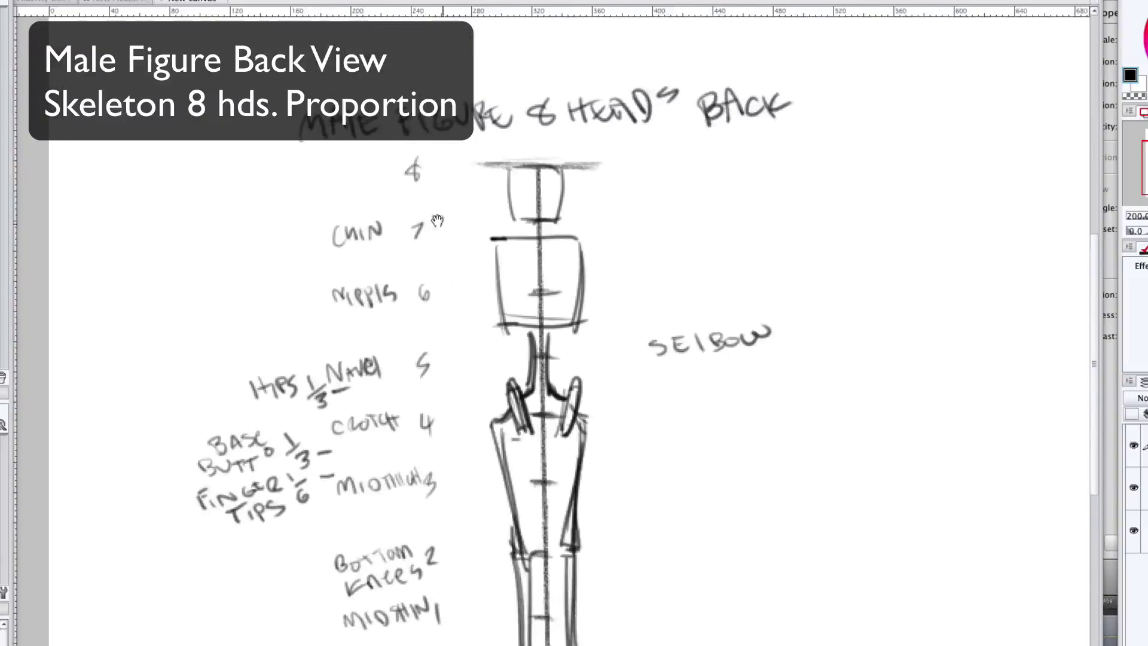
click(379, 206)
alt+click(381, 219)
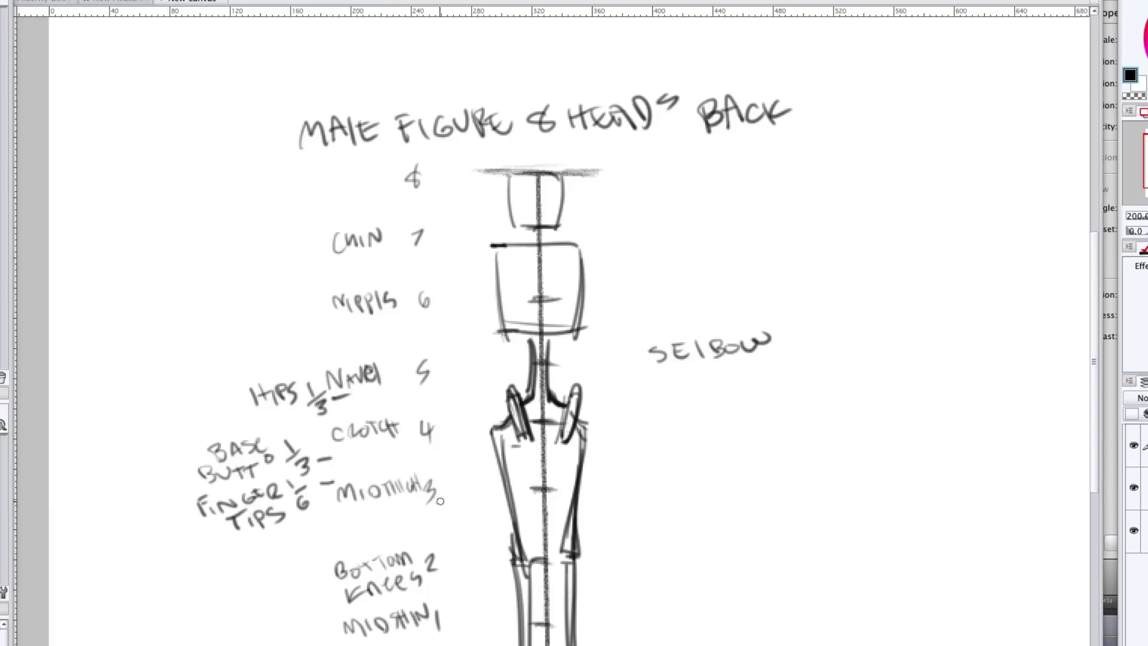
drag(436, 533, 477, 327)
drag(478, 409, 471, 409)
click(459, 435)
click(460, 435)
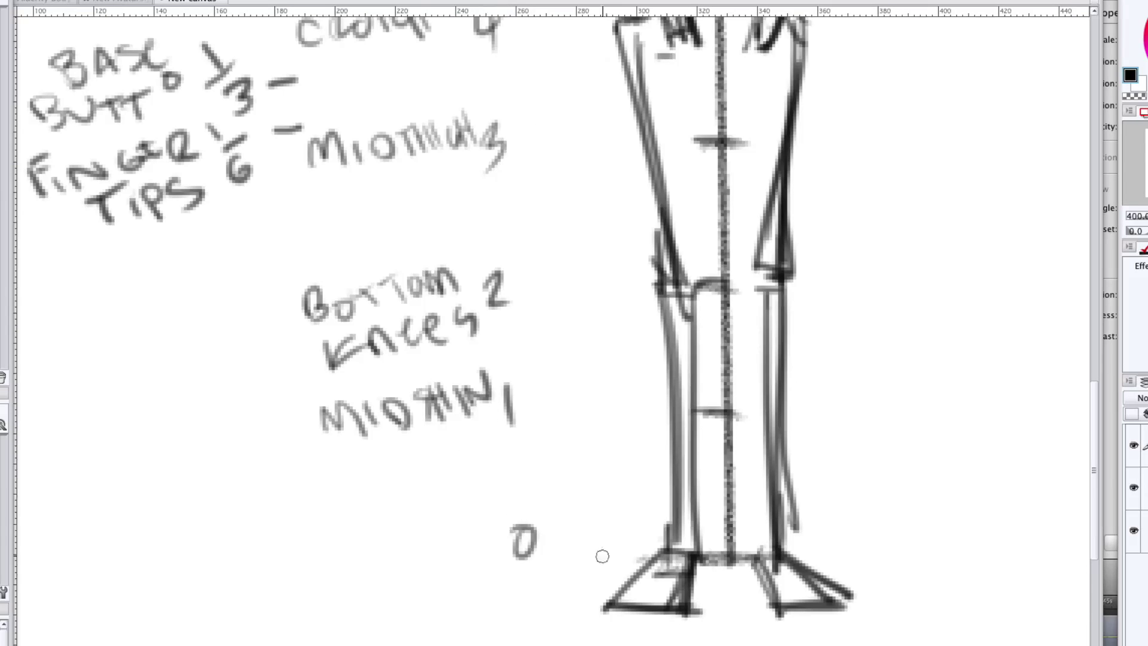
alt+click(415, 355)
drag(353, 230, 404, 359)
click(361, 372)
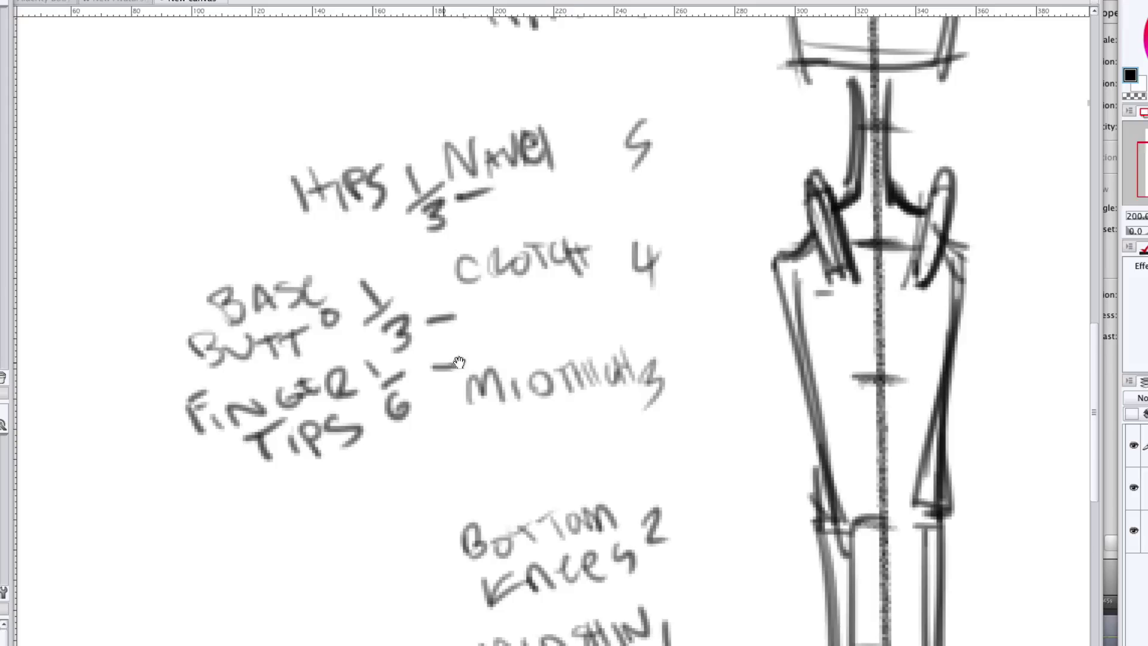
alt+click(476, 349)
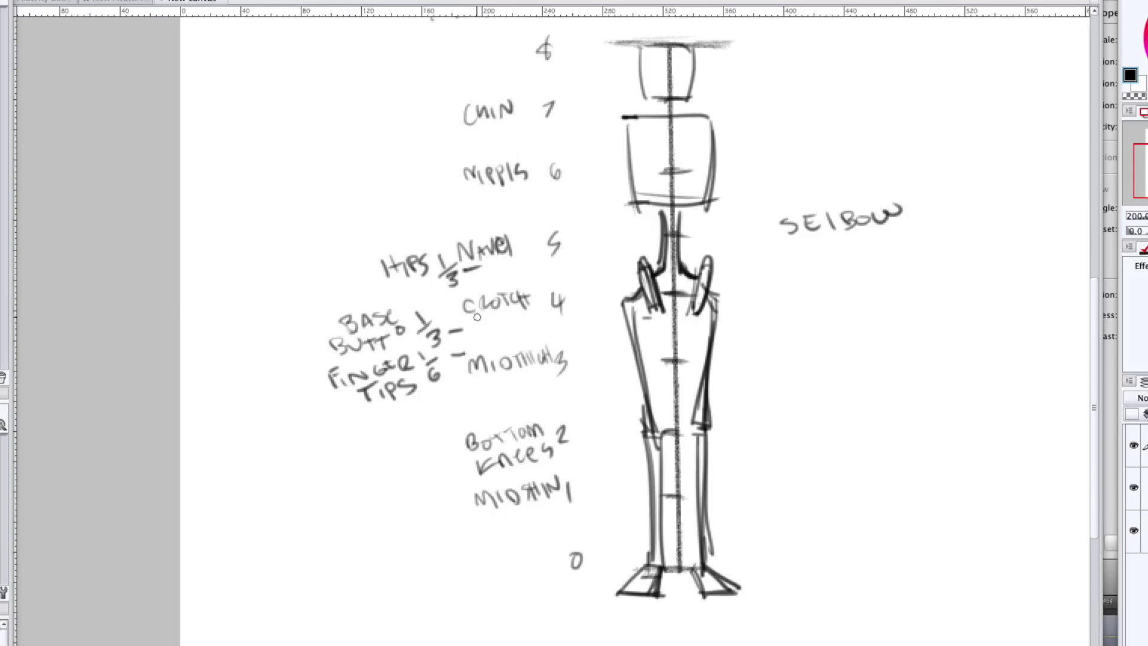
Pencil short guide ticks beside the figure at the hip, base-of-butt and fingertip levels.
click(424, 291)
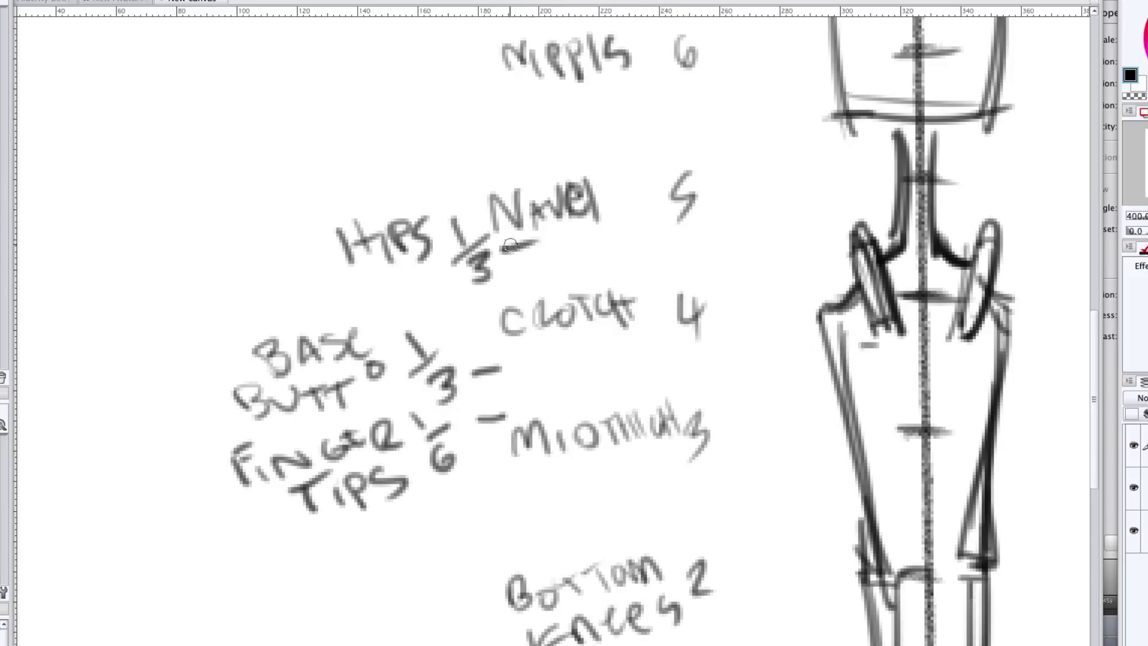
drag(803, 229, 856, 229)
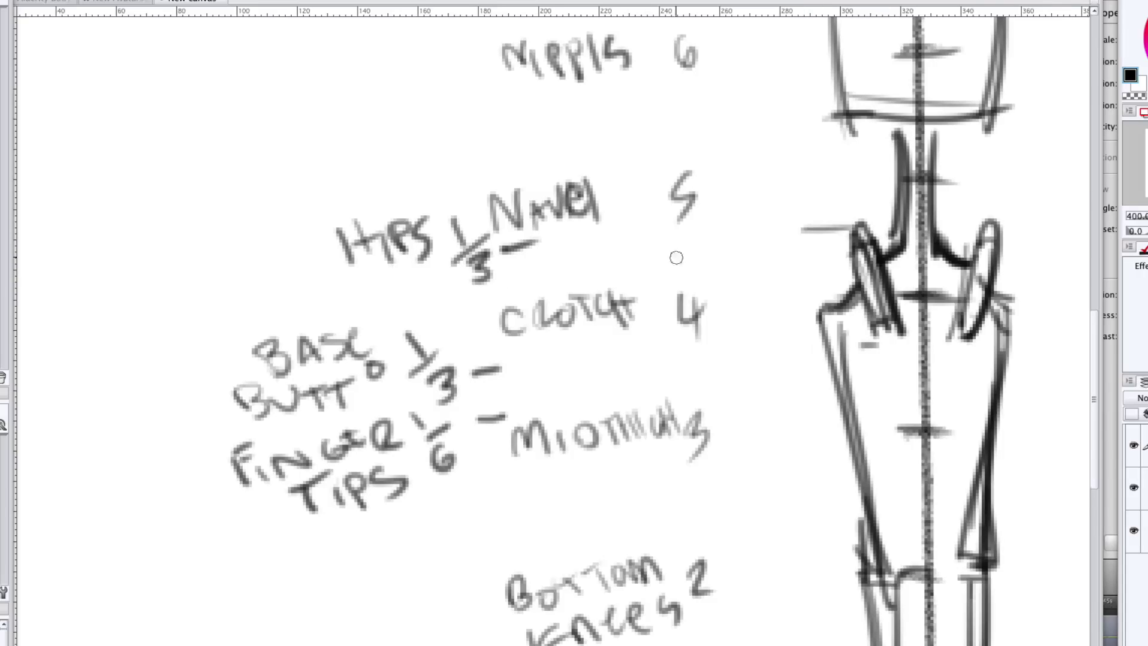
drag(481, 345, 371, 315)
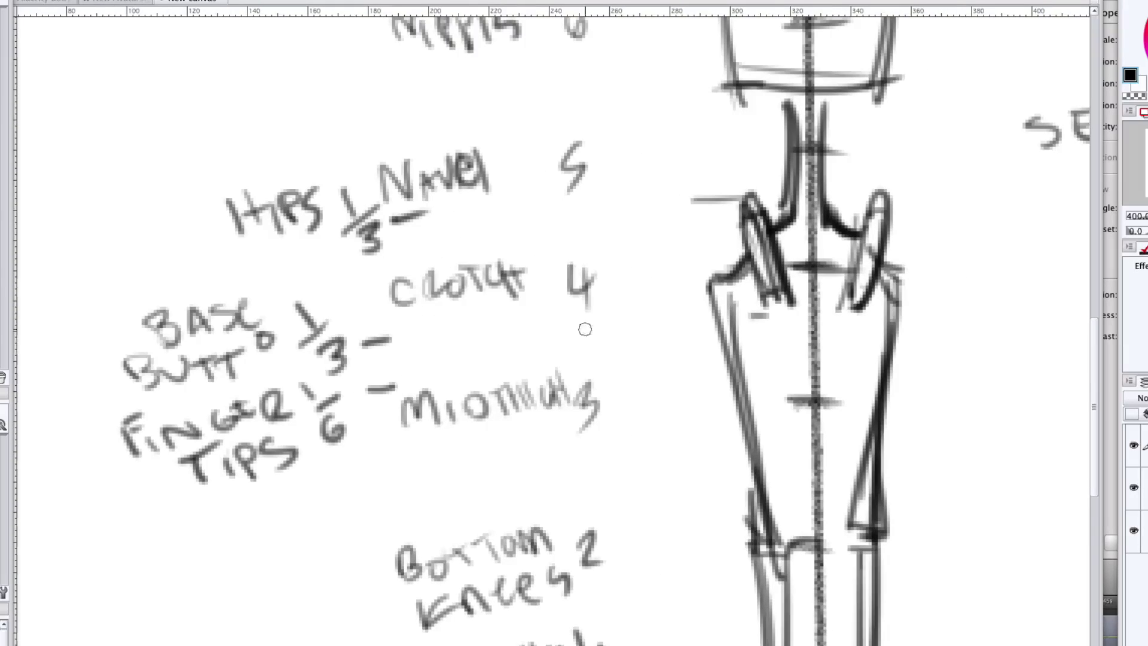
drag(694, 324, 710, 328)
drag(587, 407, 616, 396)
click(512, 389)
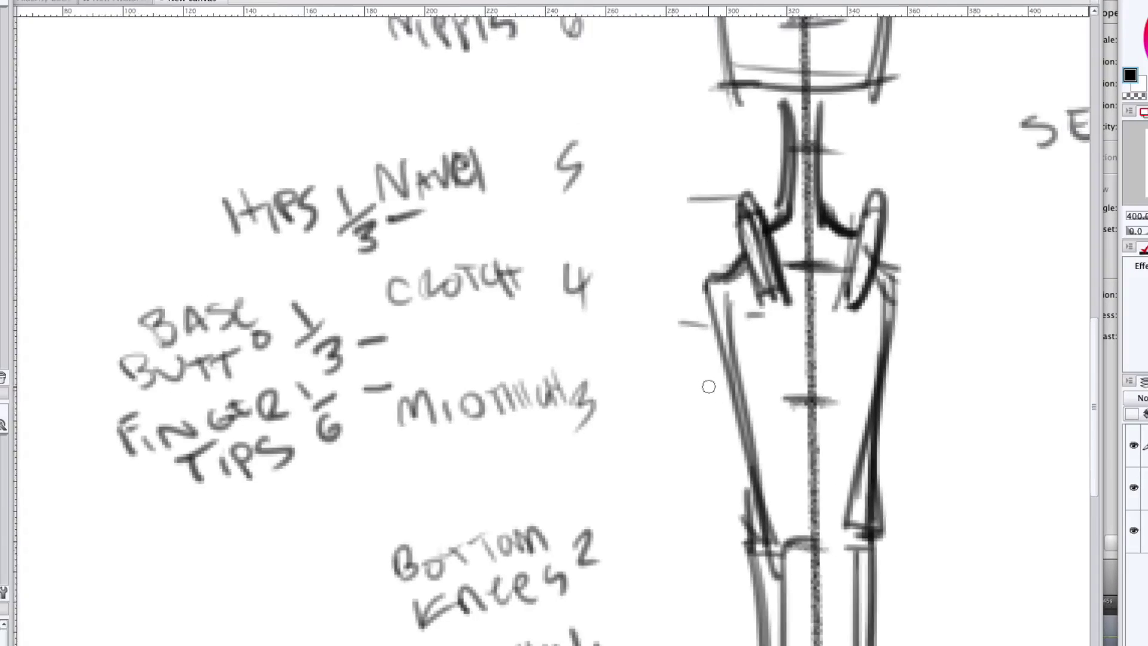
drag(697, 372, 721, 371)
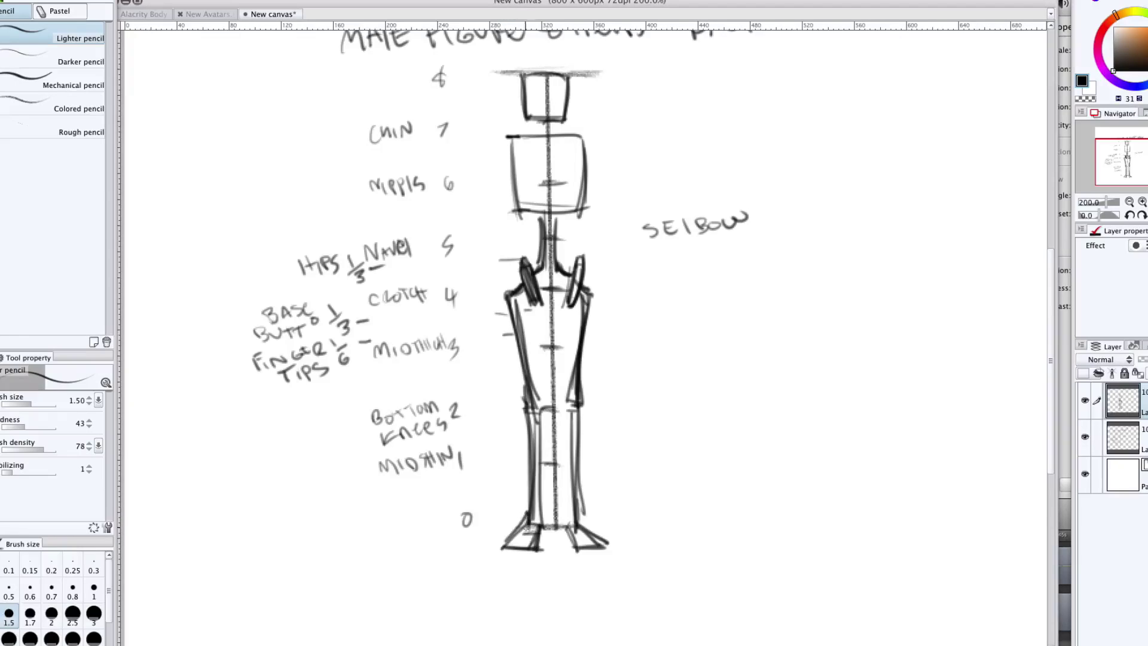
Erase the splayed feet and redraw them as short, narrow blocks beneath the shins.
key(super+z)
drag(504, 544, 527, 522)
key(super+z)
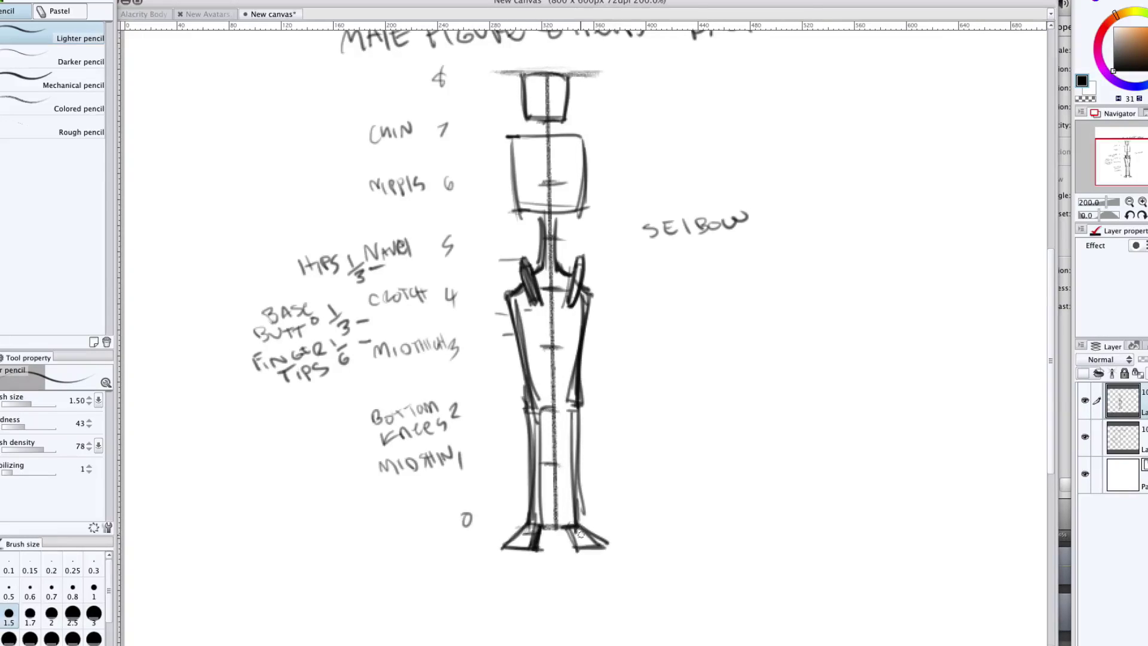
key(e)
mouse_move(512, 559)
mouse_down()
mouse_move(536, 552)
mouse_move(506, 550)
mouse_move(501, 531)
mouse_move(509, 560)
mouse_move(545, 550)
mouse_move(577, 571)
mouse_move(581, 548)
mouse_up()
key(n)
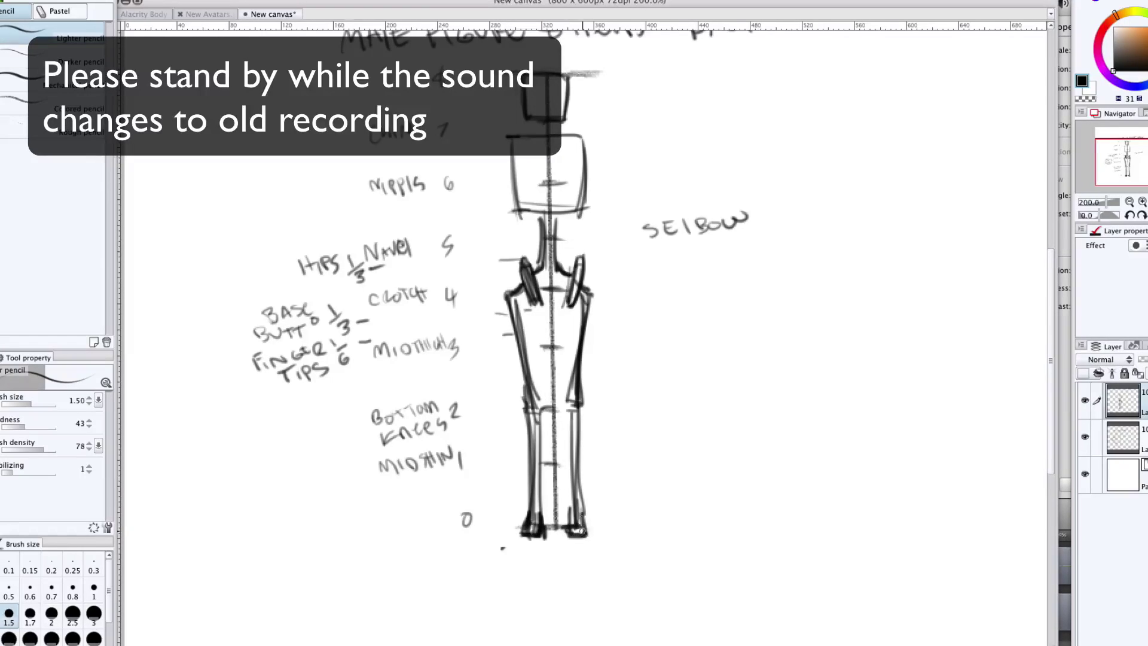
drag(581, 531, 571, 506)
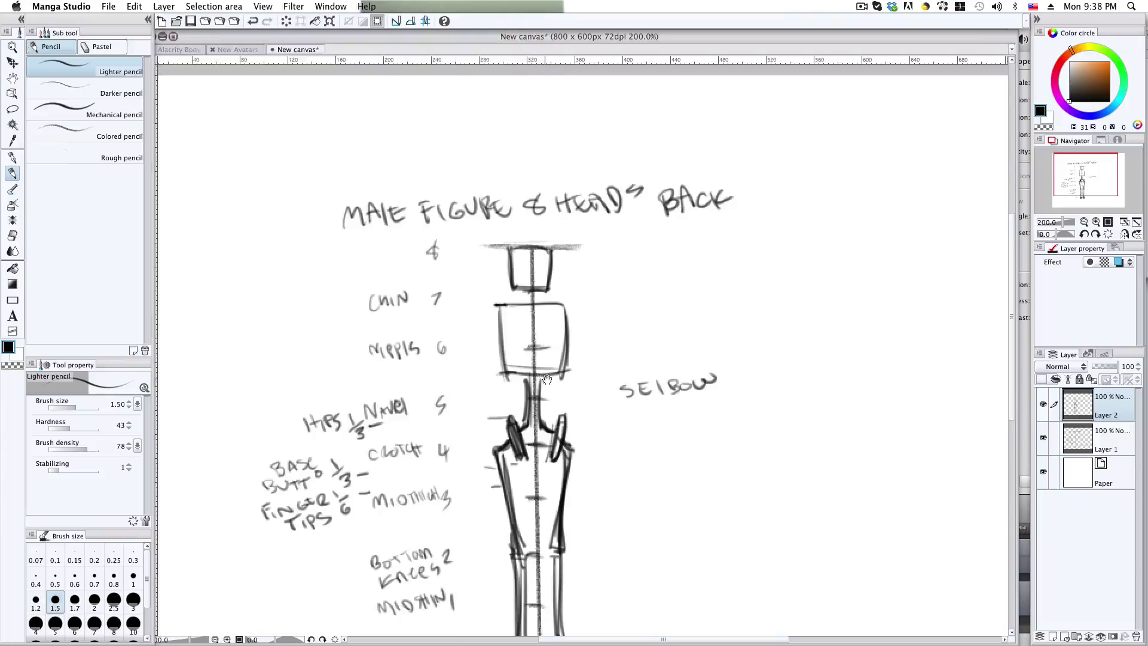
Thicken both curved sides of the ribcage with darker pencil strokes.
drag(513, 354, 510, 331)
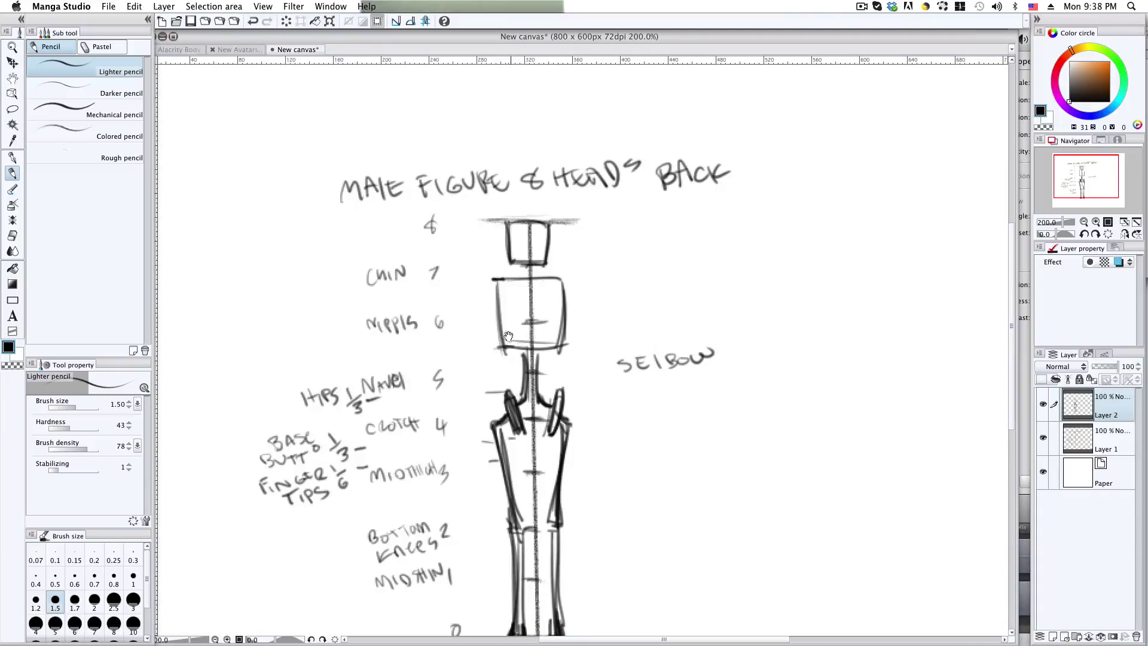
click(531, 331)
mouse_move(582, 285)
mouse_down()
mouse_move(545, 368)
mouse_move(512, 386)
mouse_up()
drag(514, 383, 521, 301)
drag(580, 246, 573, 353)
drag(449, 240, 462, 354)
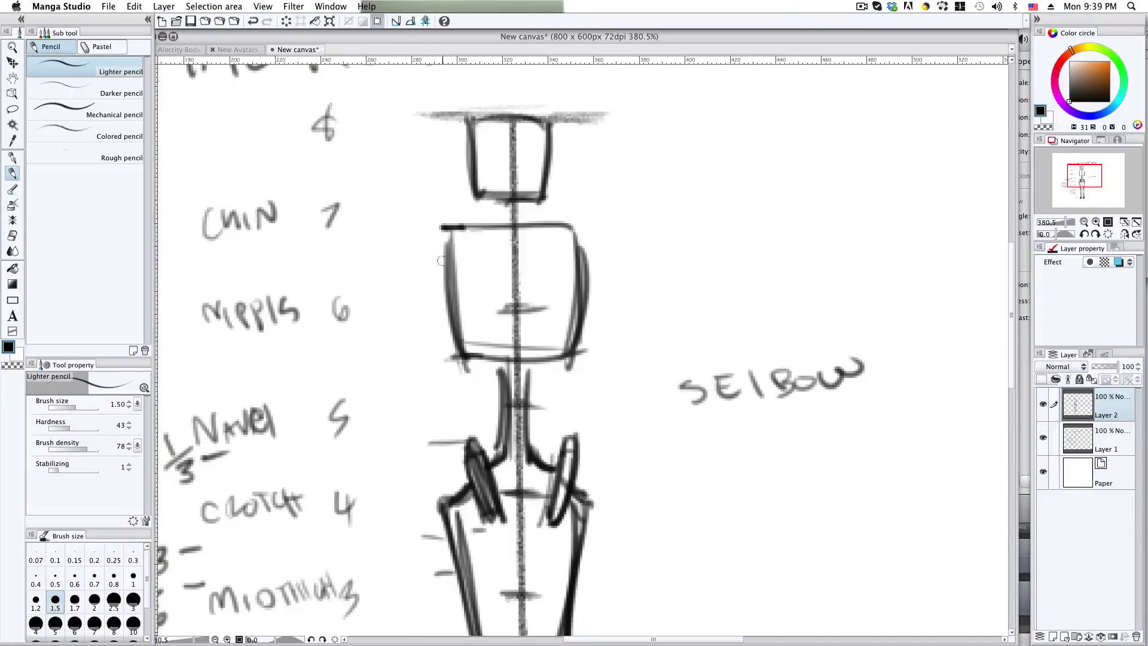
Draw diagonal torso lines tapering from the outer shoulders on both sides down to the waist.
drag(426, 233, 490, 366)
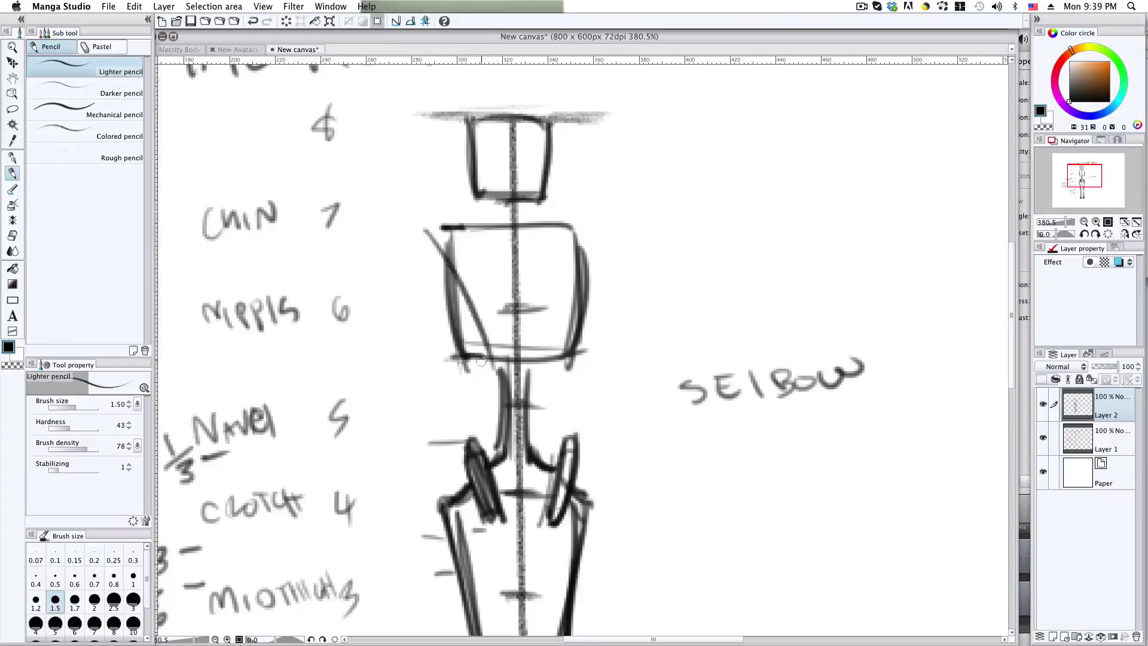
key(super+z)
mouse_move(420, 238)
mouse_down()
mouse_move(498, 413)
mouse_move(499, 396)
mouse_up()
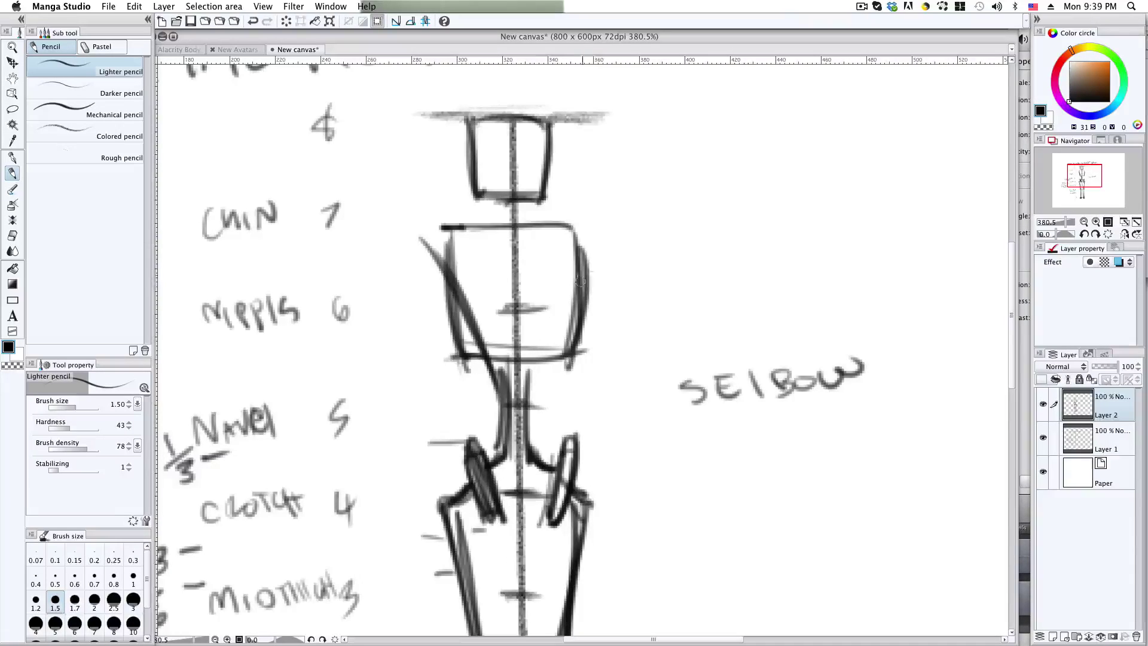
mouse_move(584, 246)
mouse_down()
mouse_move(526, 384)
mouse_move(532, 407)
mouse_up()
drag(553, 331, 523, 422)
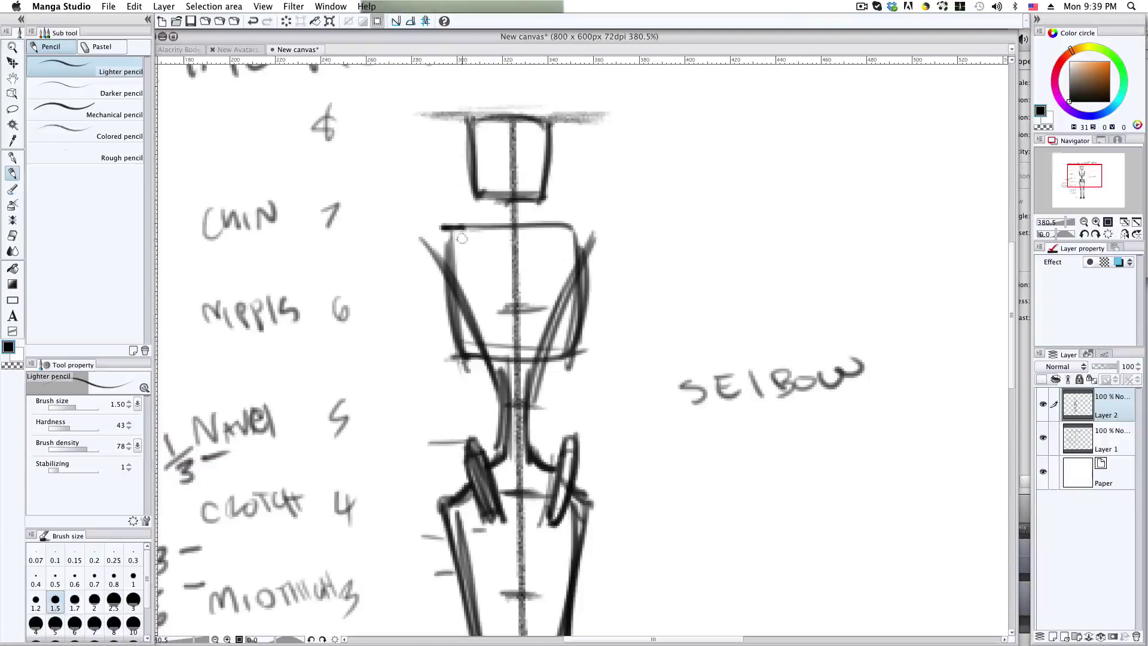
Draw a dark horizontal shoulder line across the top of the ribcage, extending past both sides to meet the diagonals.
drag(417, 230, 507, 227)
key(super+z)
mouse_move(420, 232)
mouse_down()
mouse_move(609, 226)
mouse_move(583, 258)
mouse_up()
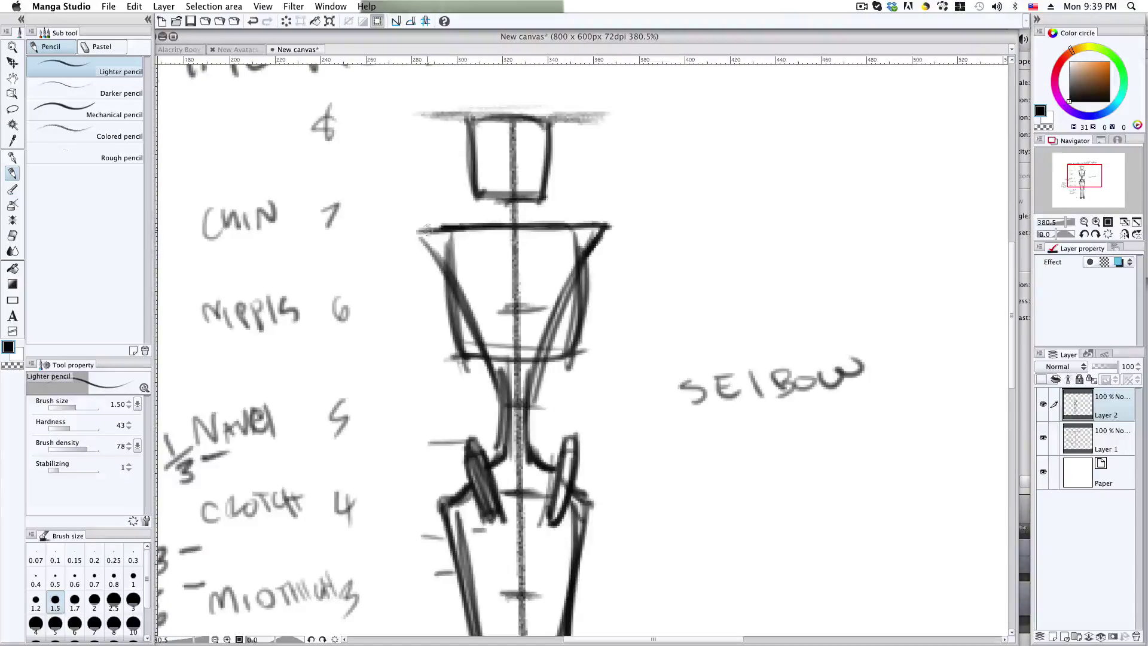
mouse_move(426, 228)
mouse_down()
mouse_move(407, 233)
mouse_move(452, 291)
mouse_up()
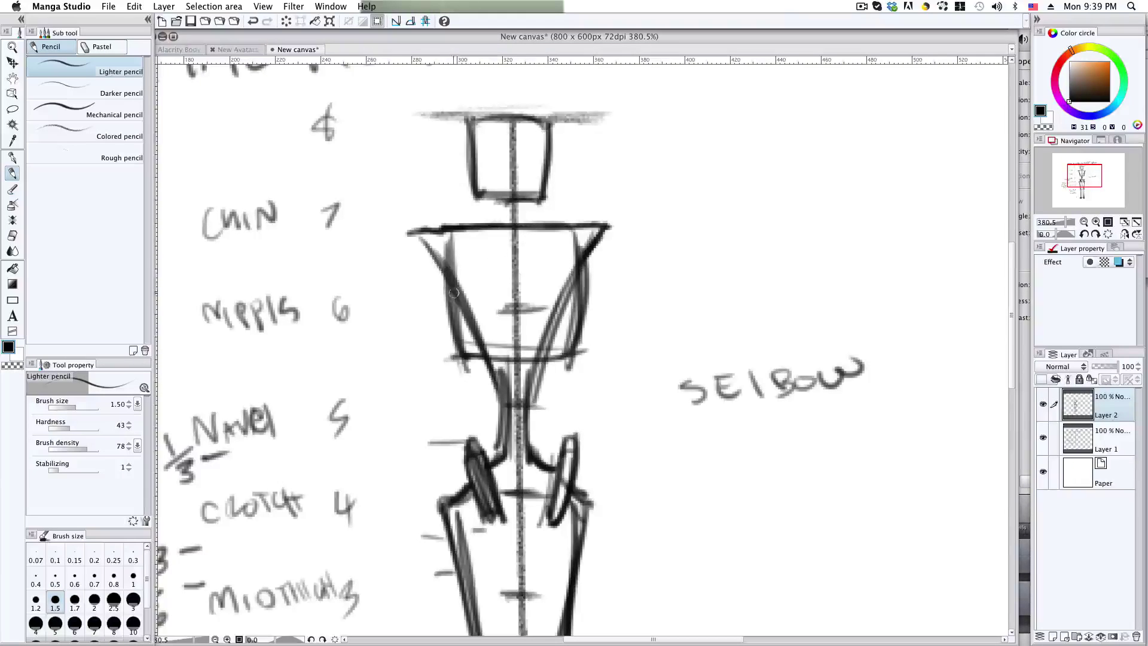
Add tick marks above and below the 7 and write the label "Shoulders 1/3" under "Chin".
mouse_move(416, 231)
mouse_down()
mouse_move(453, 270)
mouse_move(420, 245)
mouse_move(664, 247)
mouse_move(670, 236)
mouse_up()
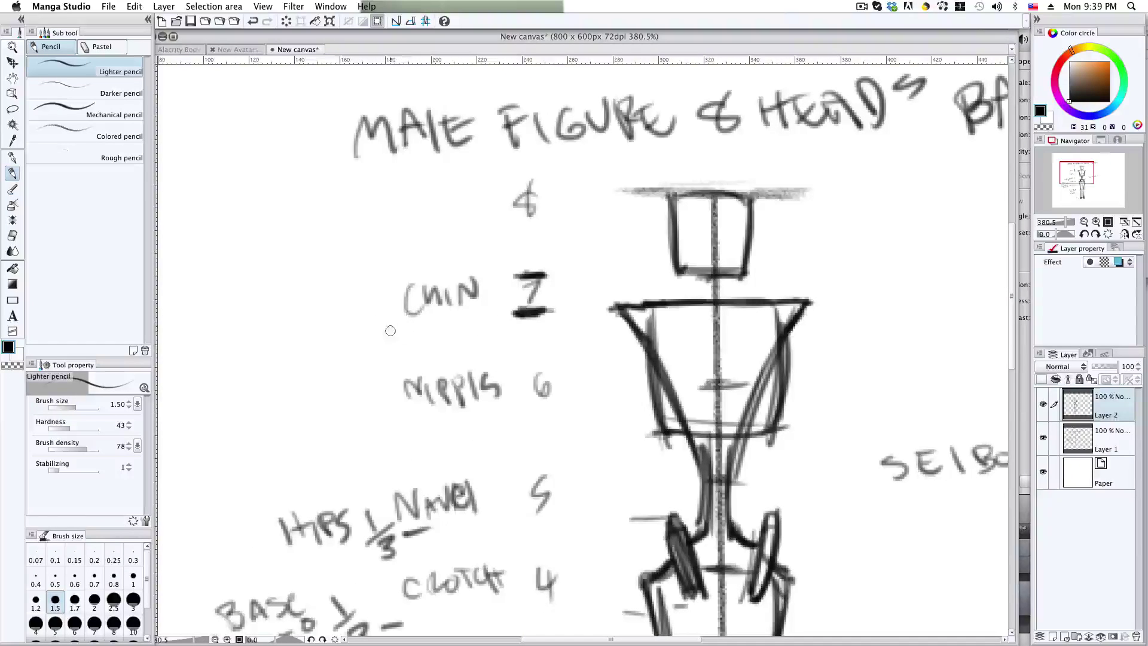
mouse_move(355, 309)
mouse_down()
mouse_move(342, 323)
mouse_move(378, 337)
mouse_up()
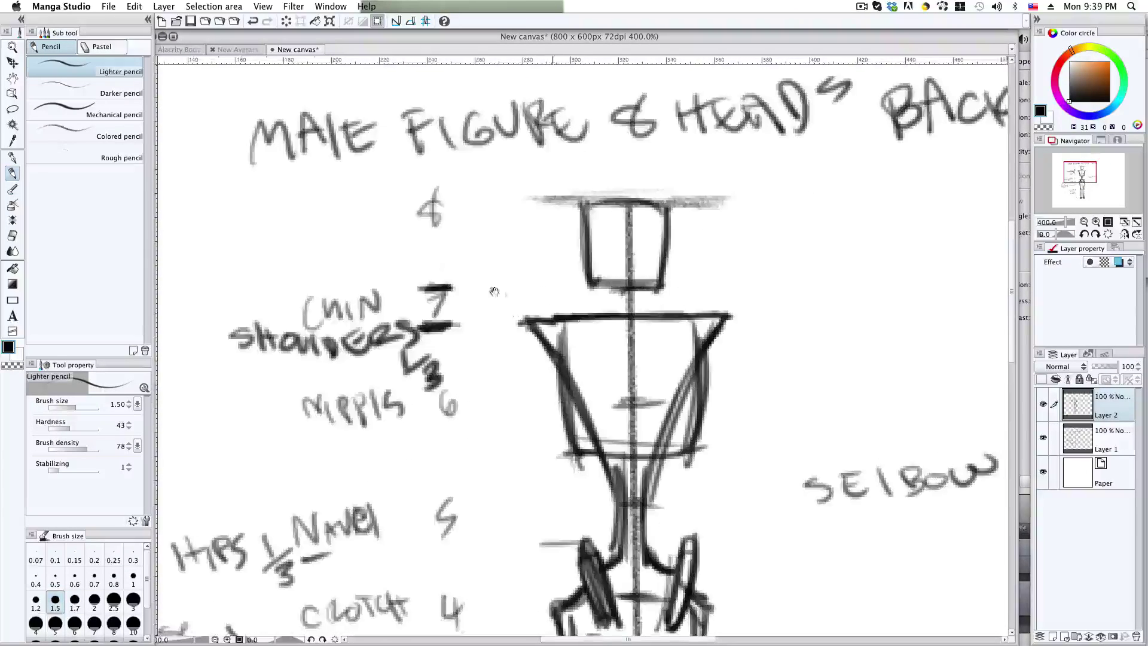
Draw the neck as a narrow box rising from the shoulder line into the lower part of the head.
drag(495, 291, 502, 319)
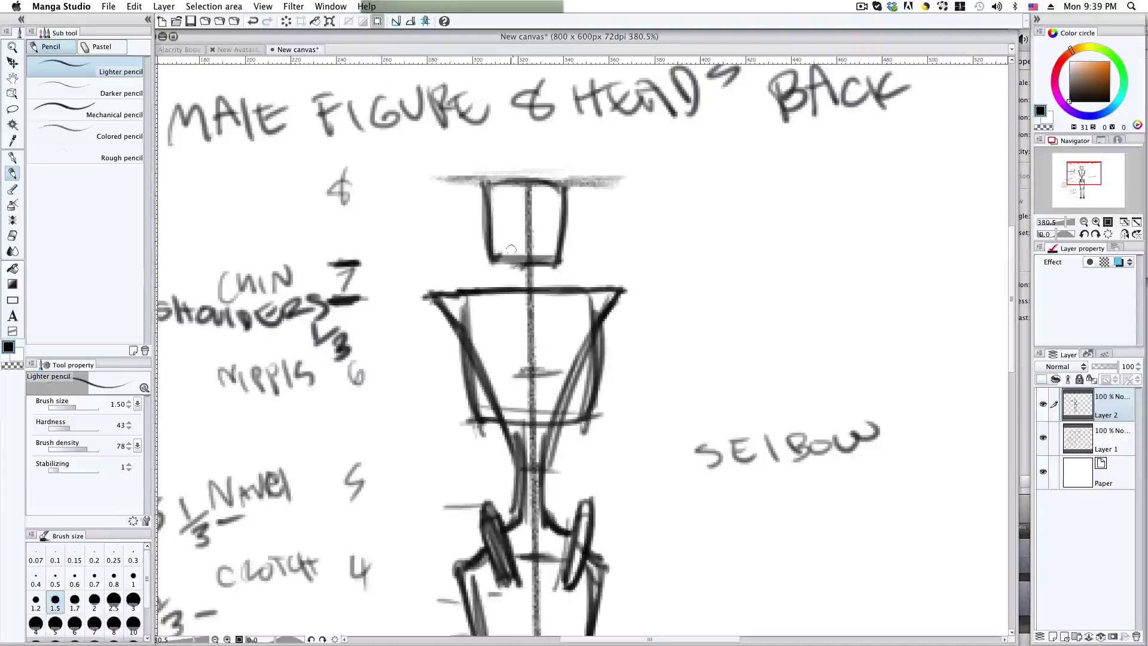
drag(510, 239, 505, 284)
drag(509, 242, 507, 285)
drag(545, 241, 550, 285)
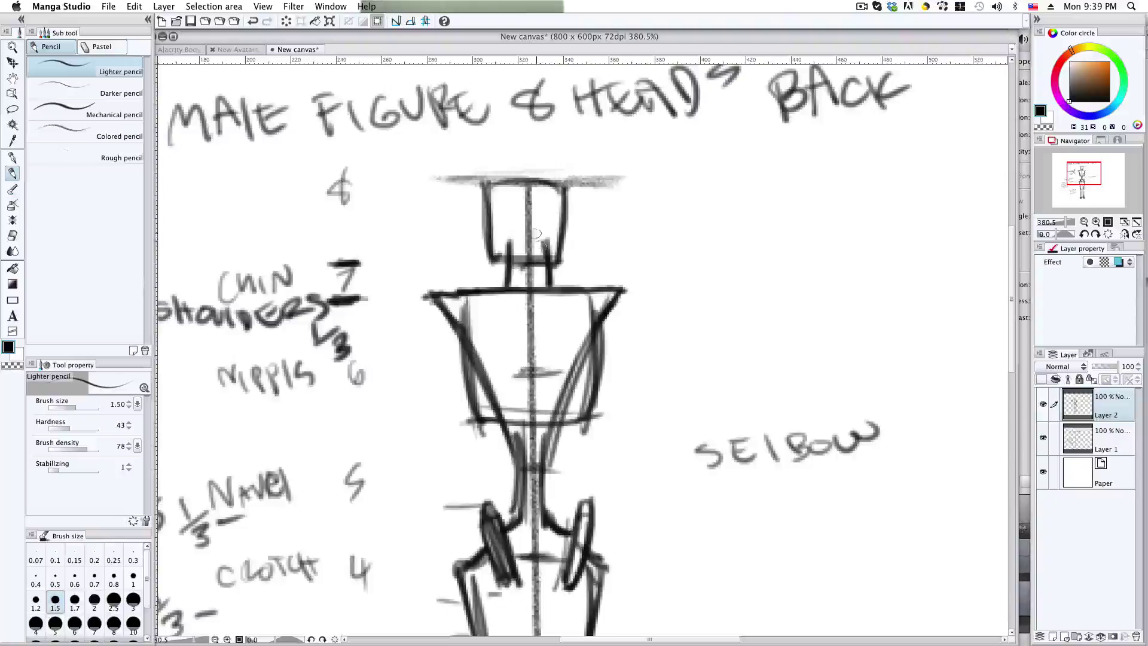
key(super+z)
key(super+z)
drag(544, 242, 550, 292)
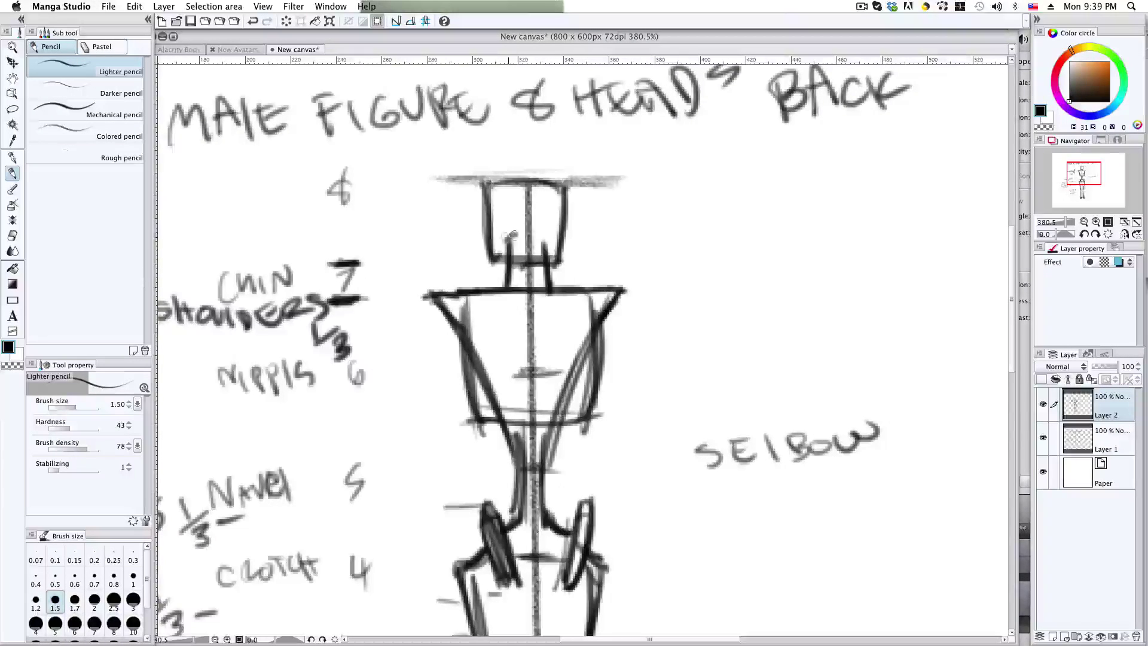
mouse_move(507, 254)
mouse_down()
mouse_move(545, 245)
mouse_move(506, 262)
mouse_up()
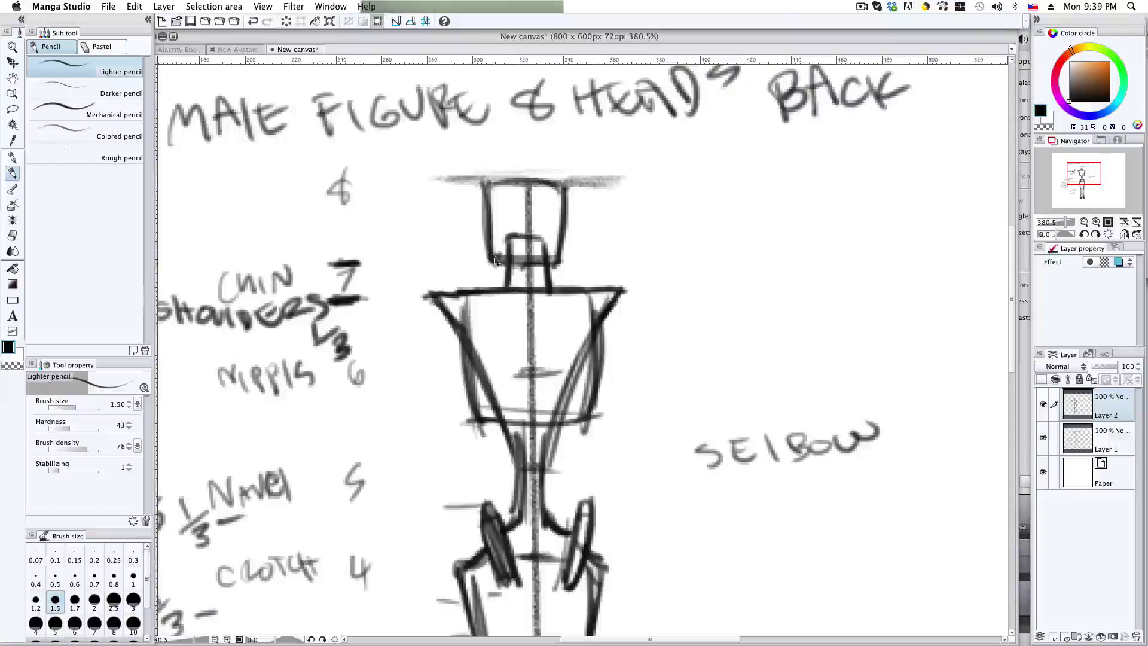
Retrace the head's left side and lower corner, and erase the head lines that cross the neck.
key(super+z)
key(super+z)
drag(491, 186, 495, 253)
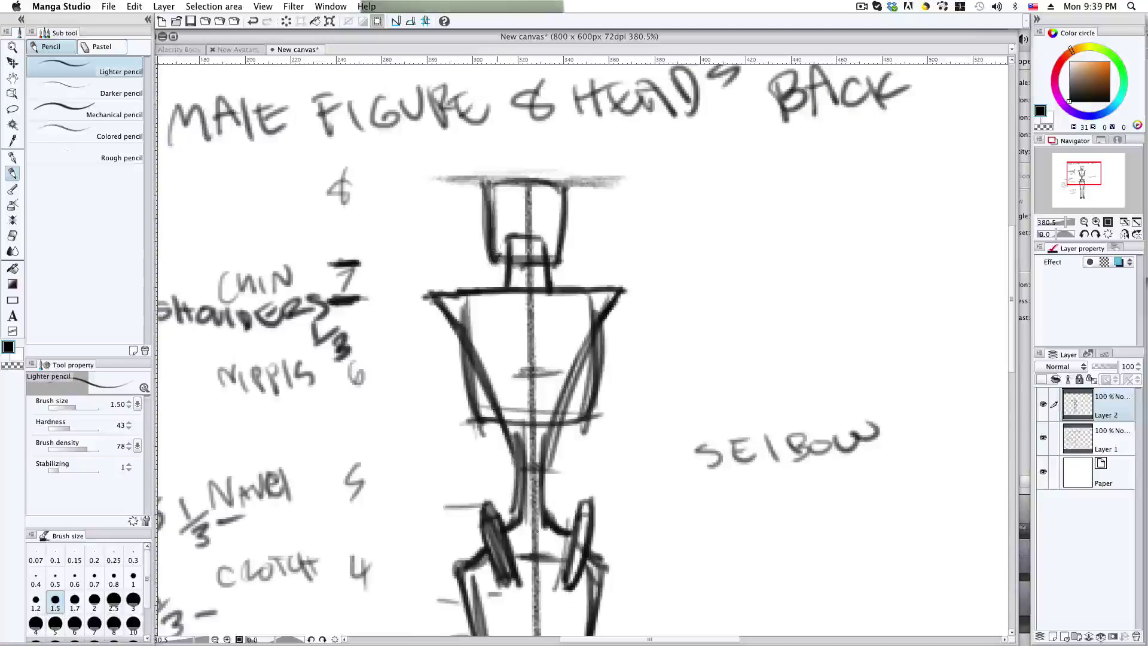
key(super+z)
key(super+z)
mouse_move(489, 184)
mouse_down()
mouse_move(495, 256)
mouse_move(507, 262)
mouse_up()
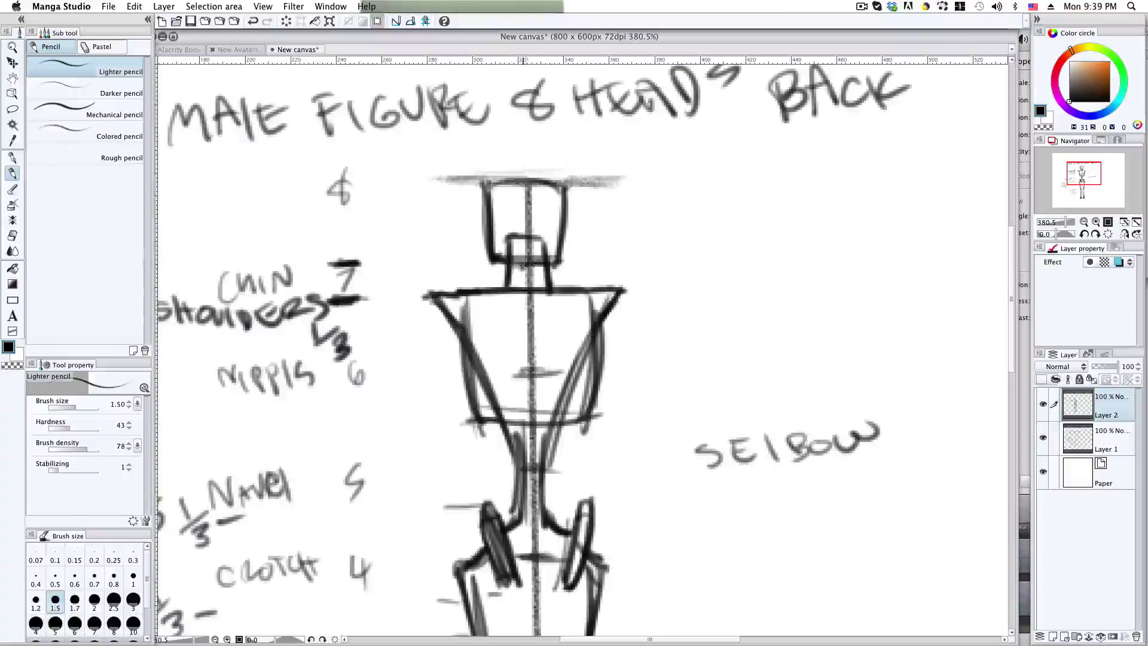
key(e)
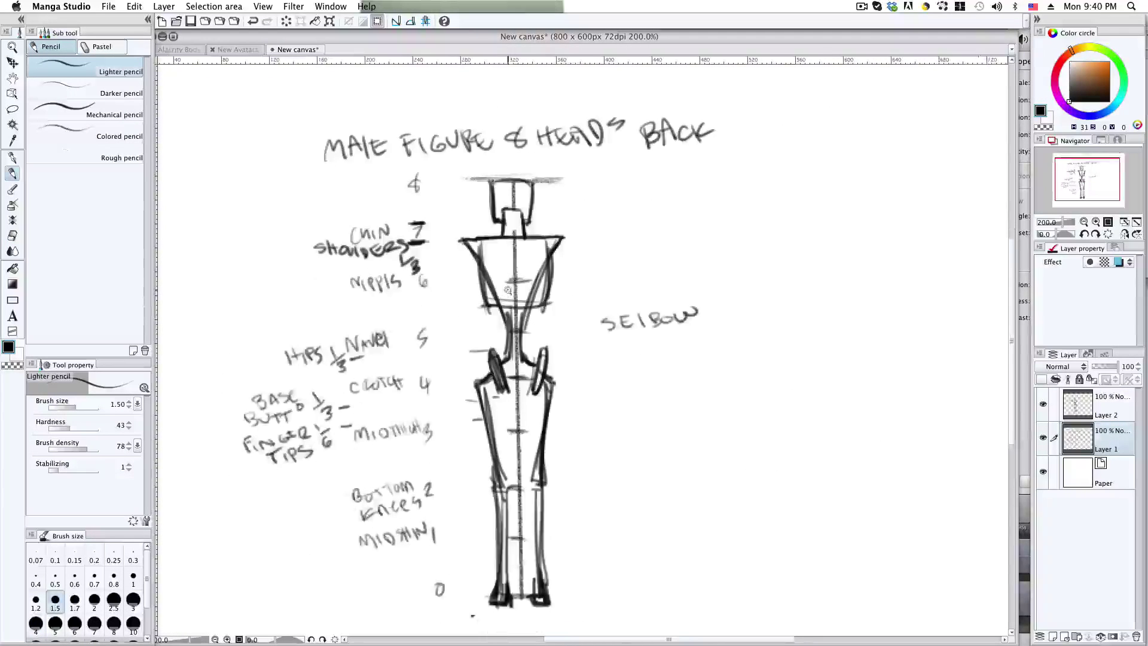
Draw both upper arms on Layer 1 as slightly flared lines from the shoulders down to elbow level.
click(508, 290)
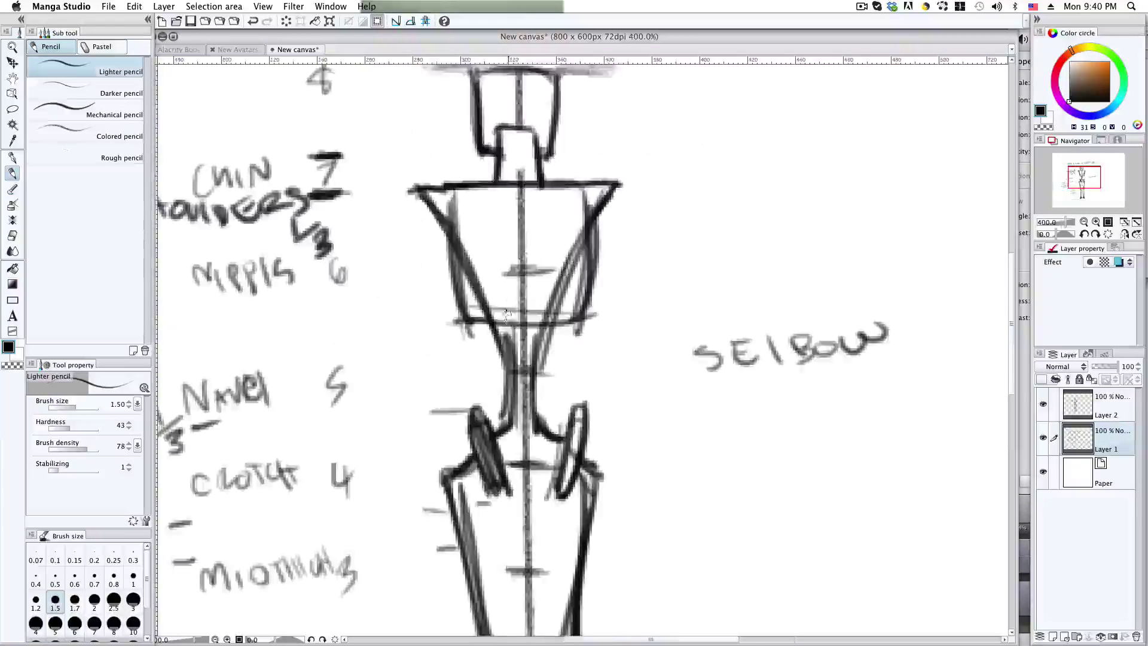
mouse_move(422, 205)
mouse_down()
mouse_move(444, 239)
mouse_move(414, 376)
mouse_up()
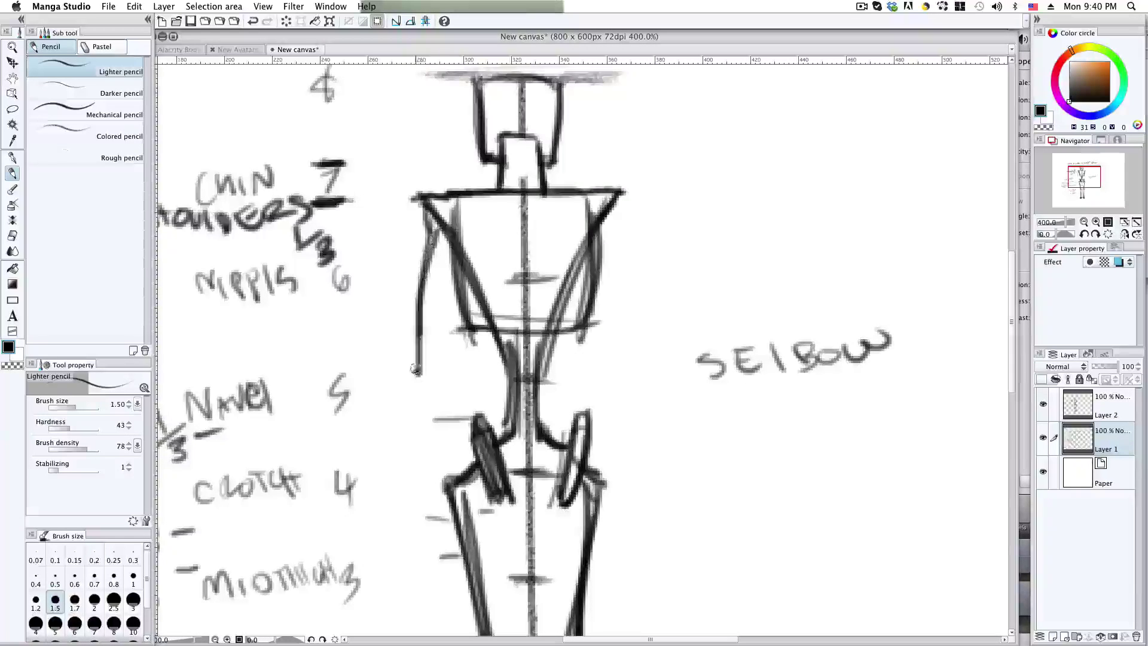
key(super+z)
mouse_move(443, 209)
mouse_down()
mouse_move(400, 377)
mouse_move(414, 350)
mouse_move(416, 359)
mouse_up()
key(super+z)
drag(422, 317, 419, 357)
mouse_move(600, 204)
mouse_down()
mouse_move(624, 359)
mouse_move(638, 359)
mouse_up()
mouse_move(639, 248)
mouse_down()
mouse_move(680, 173)
mouse_move(713, 229)
mouse_up()
drag(492, 334, 481, 376)
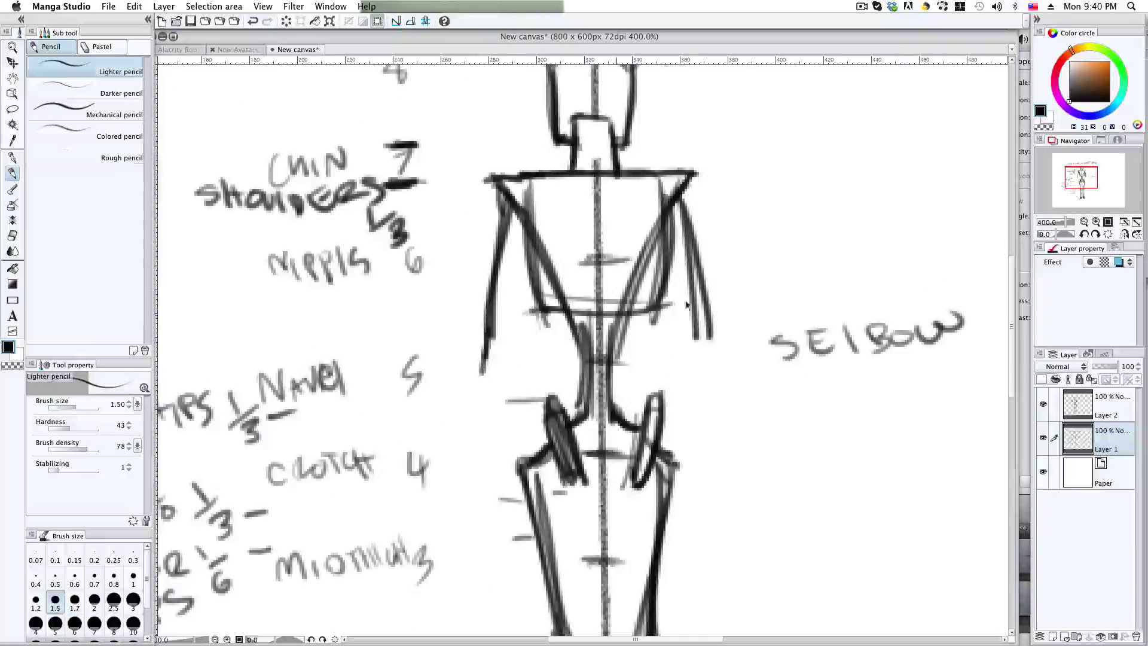
key(ctrl+z)
drag(692, 296, 710, 343)
drag(786, 334, 778, 360)
key(super+z)
key(super+z)
key(super+z)
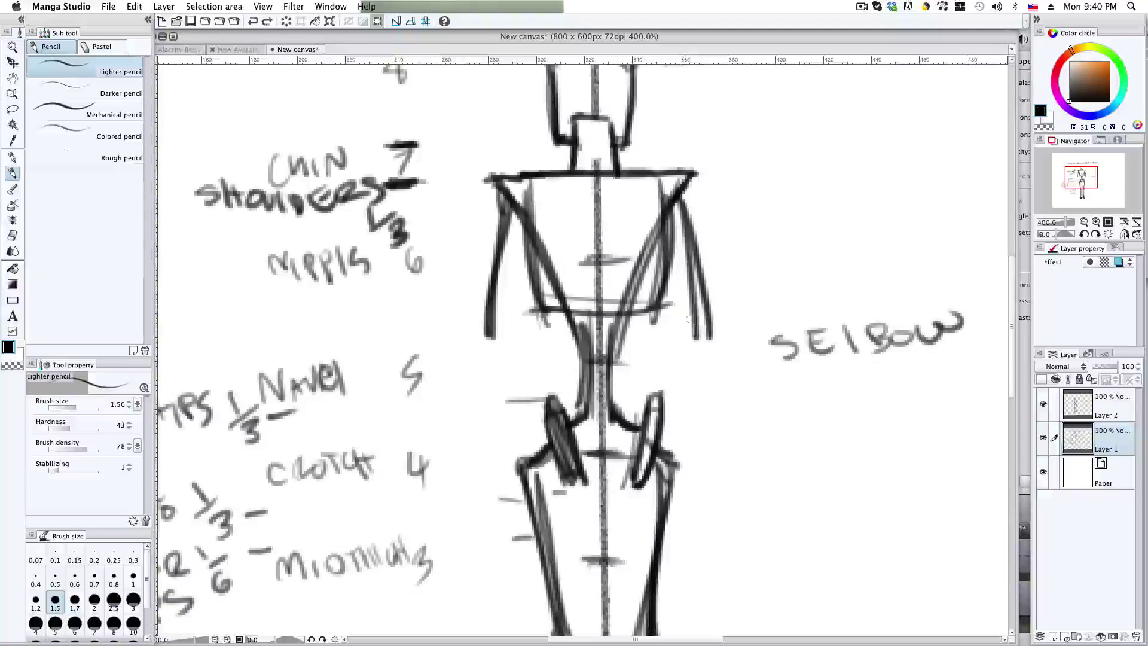
Mark the elbow joints at the ends of both upper arms and darken the 5 in the elbow label.
drag(693, 304, 704, 342)
mouse_move(797, 328)
mouse_down()
mouse_move(771, 352)
mouse_move(777, 362)
mouse_move(786, 346)
mouse_move(771, 350)
mouse_up()
drag(788, 338, 779, 362)
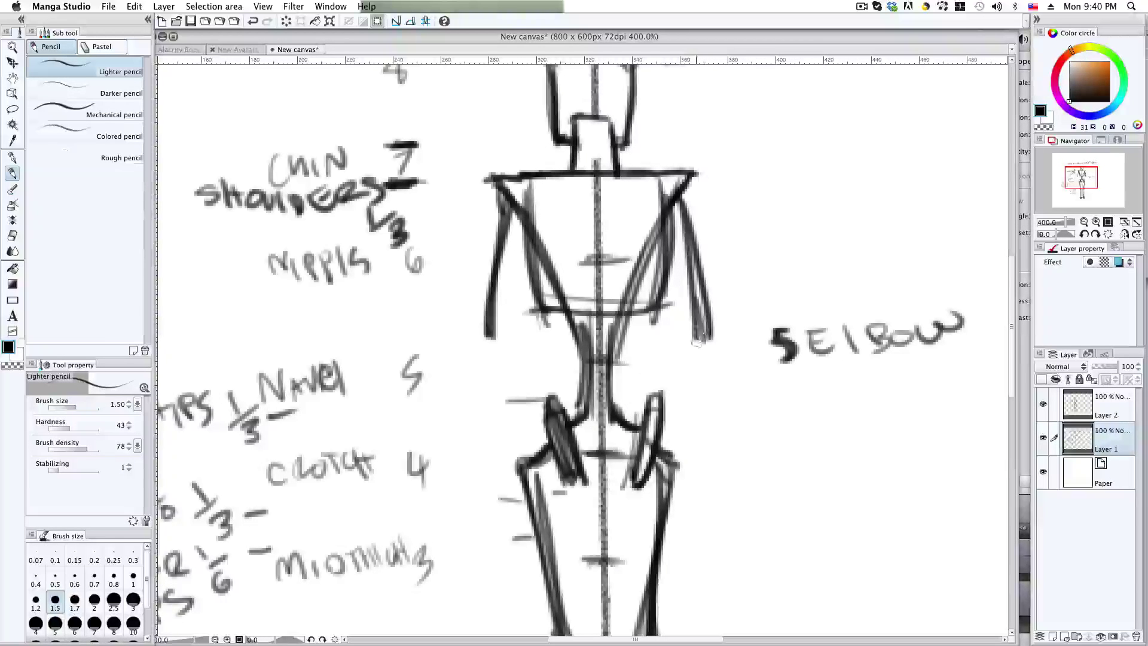
drag(710, 325, 715, 365)
mouse_move(484, 326)
mouse_down()
mouse_move(482, 361)
mouse_move(496, 353)
mouse_up()
Draw the right forearm as a long tapering shape from the elbow down past the crotch level.
mouse_move(713, 366)
mouse_down()
mouse_move(711, 331)
mouse_move(711, 398)
mouse_up()
key(super+z)
mouse_move(710, 323)
mouse_down()
mouse_move(715, 456)
mouse_move(704, 454)
mouse_up()
key(super+z)
drag(701, 321, 714, 469)
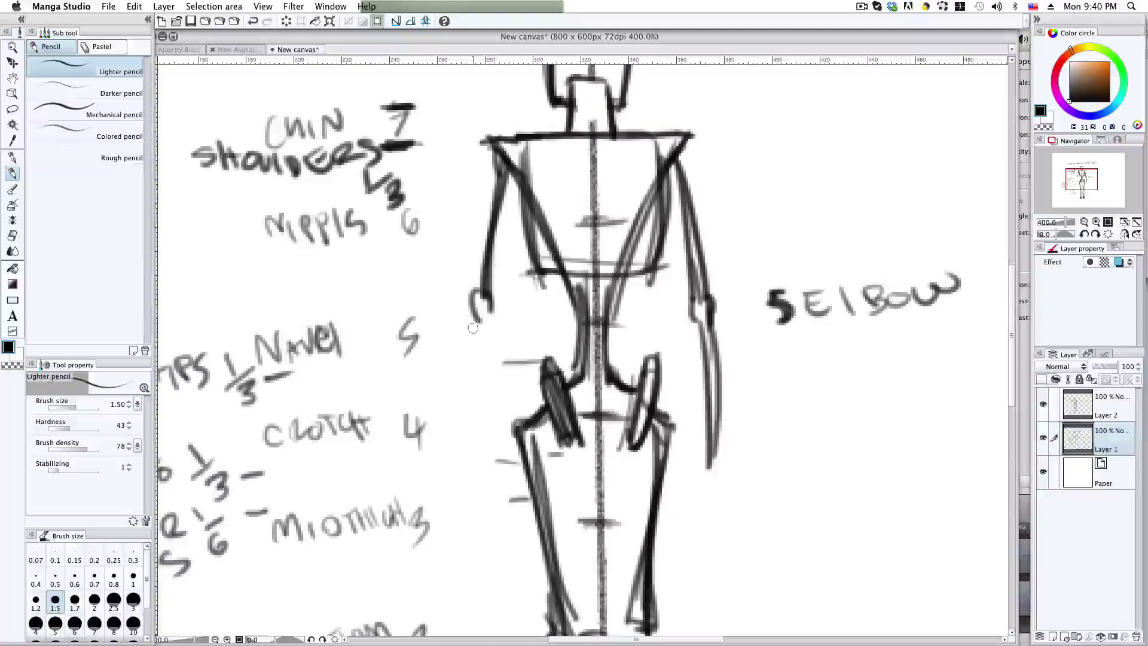
Draw the left forearm as a long tapering shape below its elbow and mark both wrists with short dark bars.
mouse_move(482, 303)
mouse_down()
mouse_move(488, 460)
mouse_move(478, 463)
mouse_up()
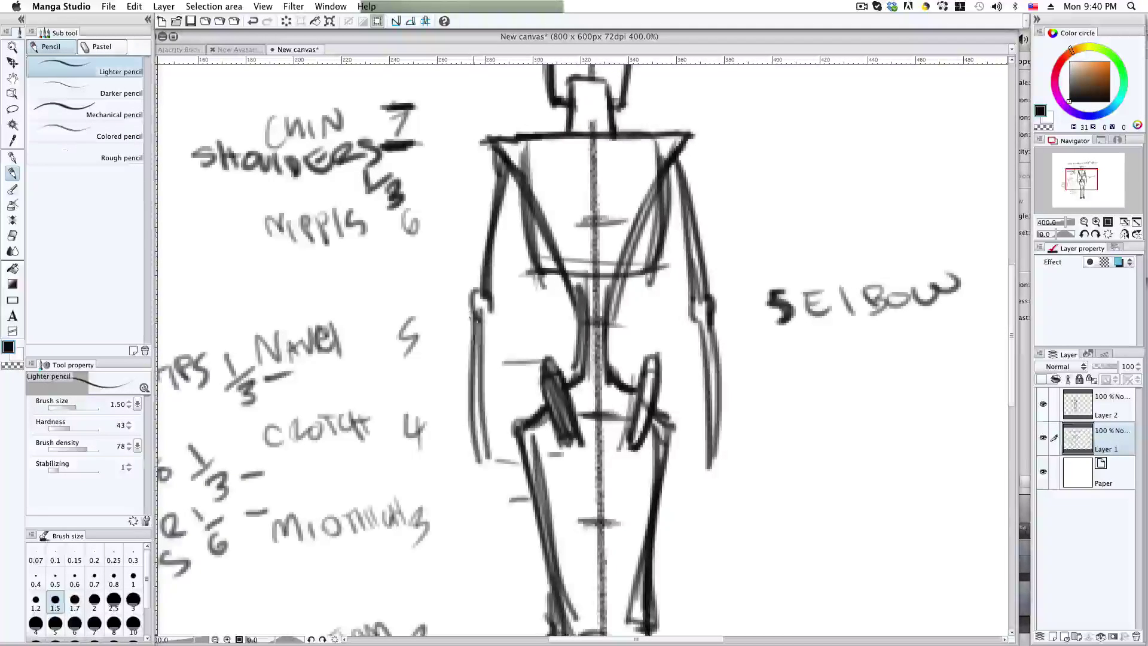
drag(529, 388, 504, 339)
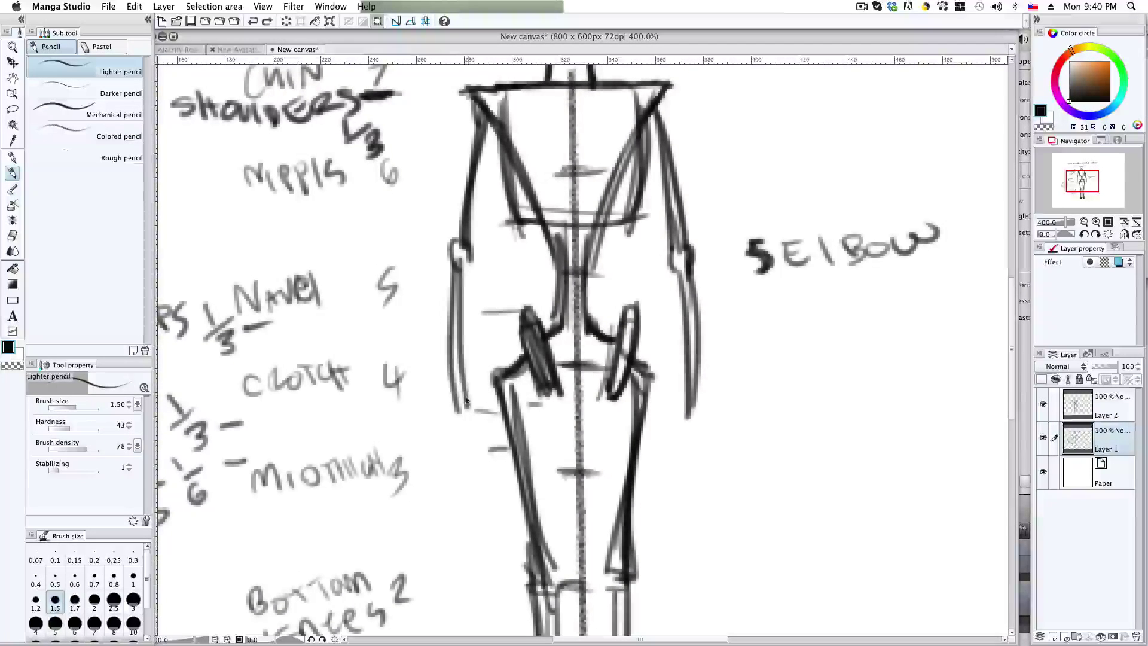
mouse_move(454, 397)
mouse_down()
mouse_move(475, 399)
mouse_move(460, 401)
mouse_up()
drag(681, 393, 695, 395)
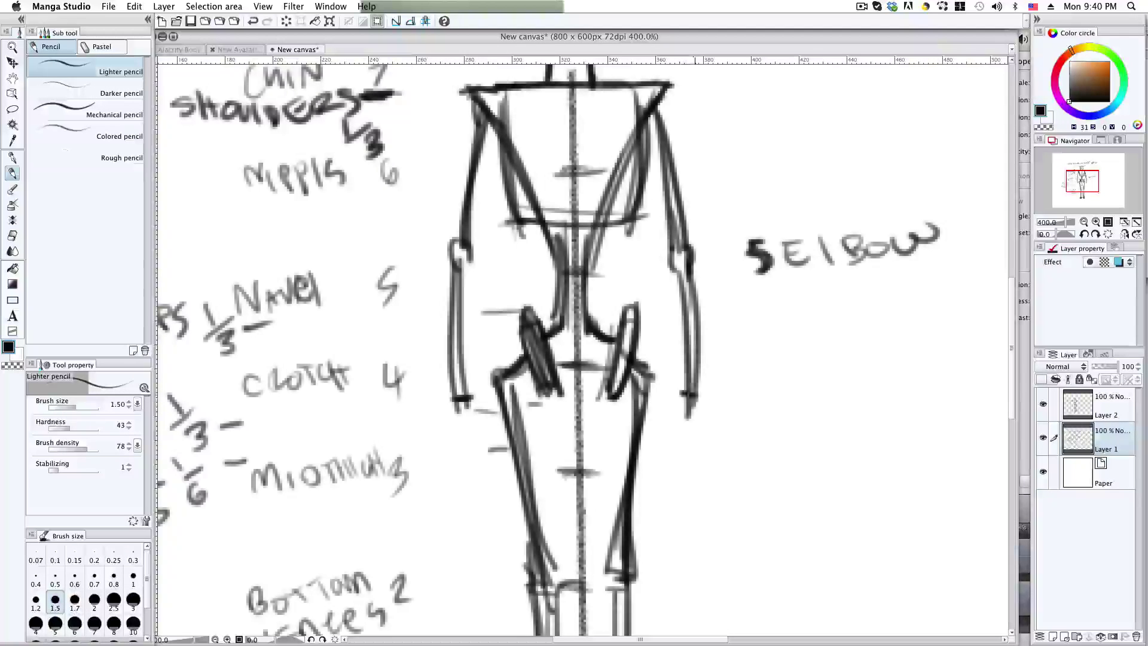
mouse_move(562, 391)
mouse_down()
mouse_move(631, 384)
mouse_move(700, 406)
mouse_up()
drag(453, 402, 469, 407)
Draw blocky, angular hand shapes below both wrists, ending around mid-thigh level.
scroll(466, 389, down, 3)
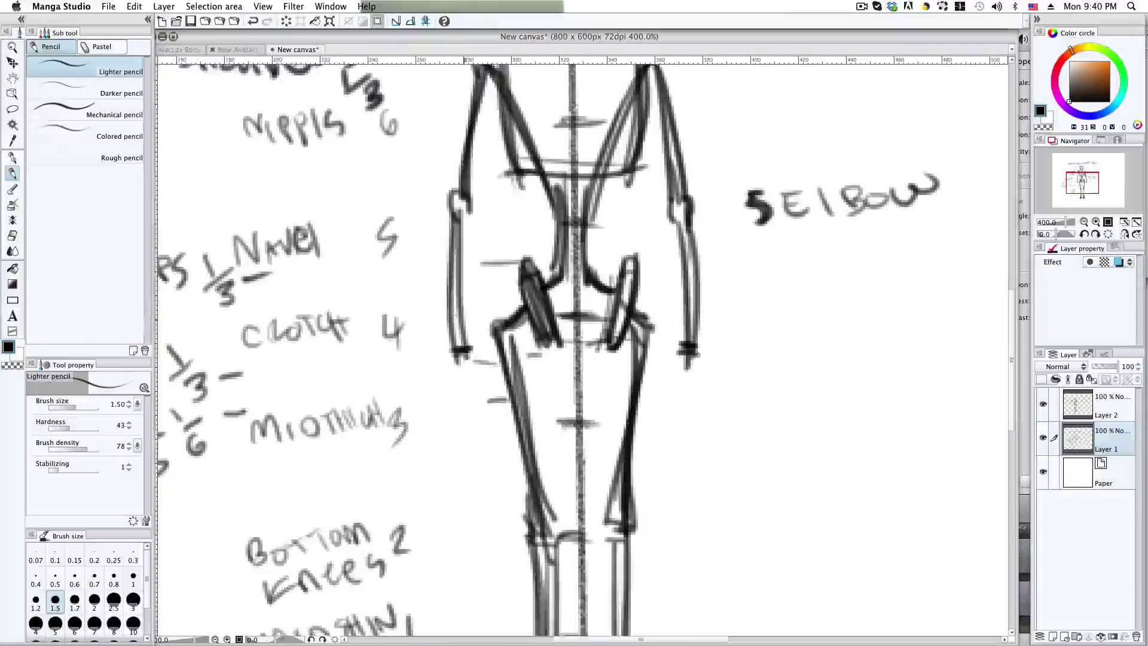
mouse_move(446, 345)
mouse_down()
mouse_move(456, 428)
mouse_move(492, 418)
mouse_up()
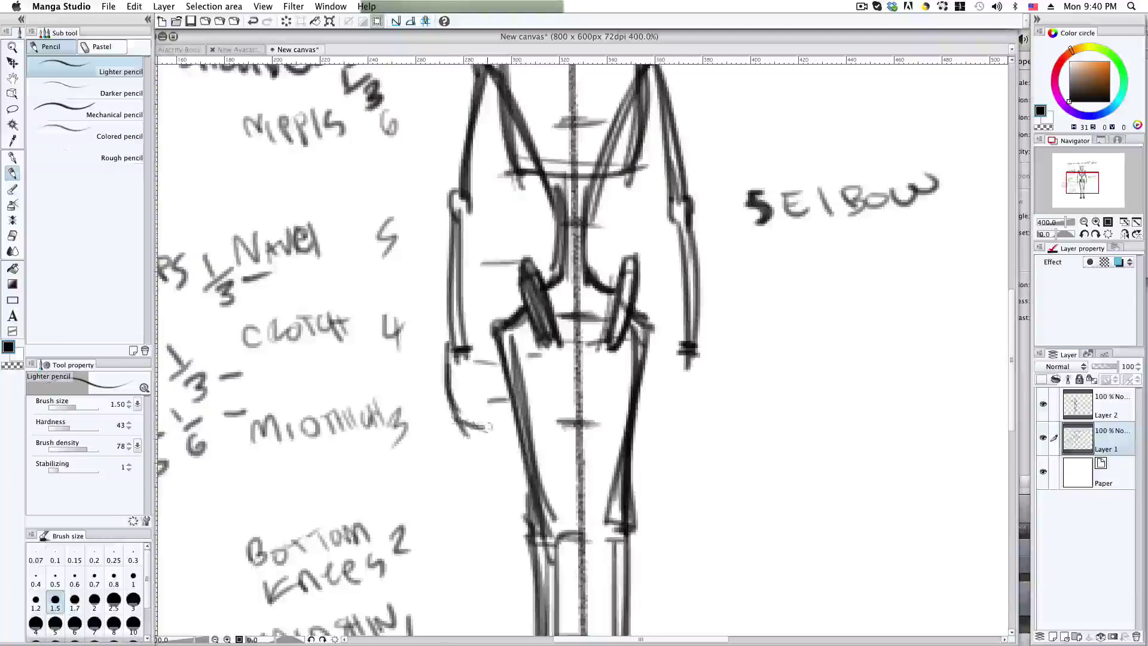
drag(445, 382, 495, 419)
drag(457, 351, 496, 425)
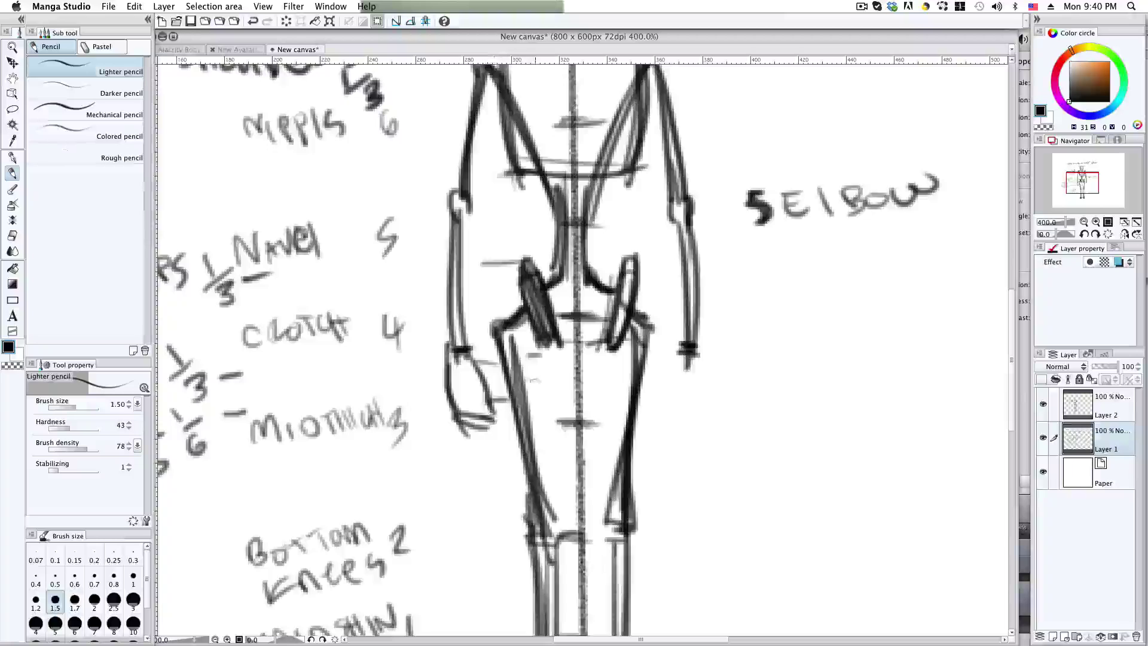
drag(669, 353, 655, 416)
drag(655, 418, 700, 416)
drag(693, 350, 697, 420)
Sketch a box and an oval beside the right hand as simplified hand-shape examples.
mouse_move(743, 347)
mouse_down()
mouse_move(745, 418)
mouse_move(772, 425)
mouse_move(779, 415)
mouse_up()
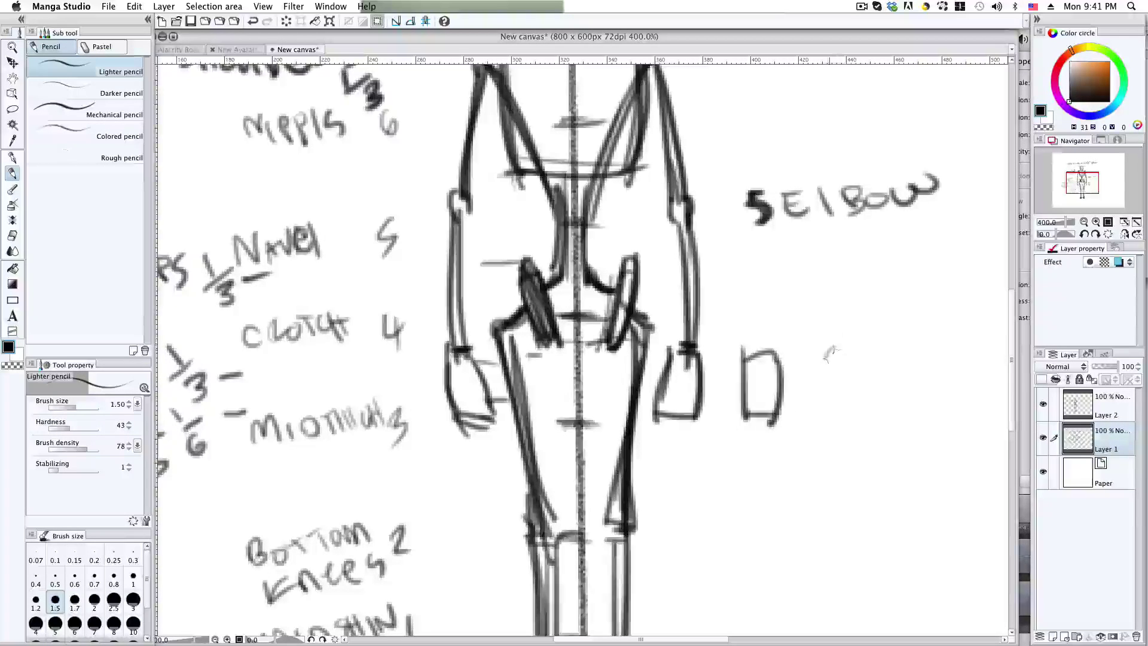
mouse_move(827, 352)
mouse_down()
mouse_move(832, 340)
mouse_move(824, 354)
mouse_up()
key(super+z)
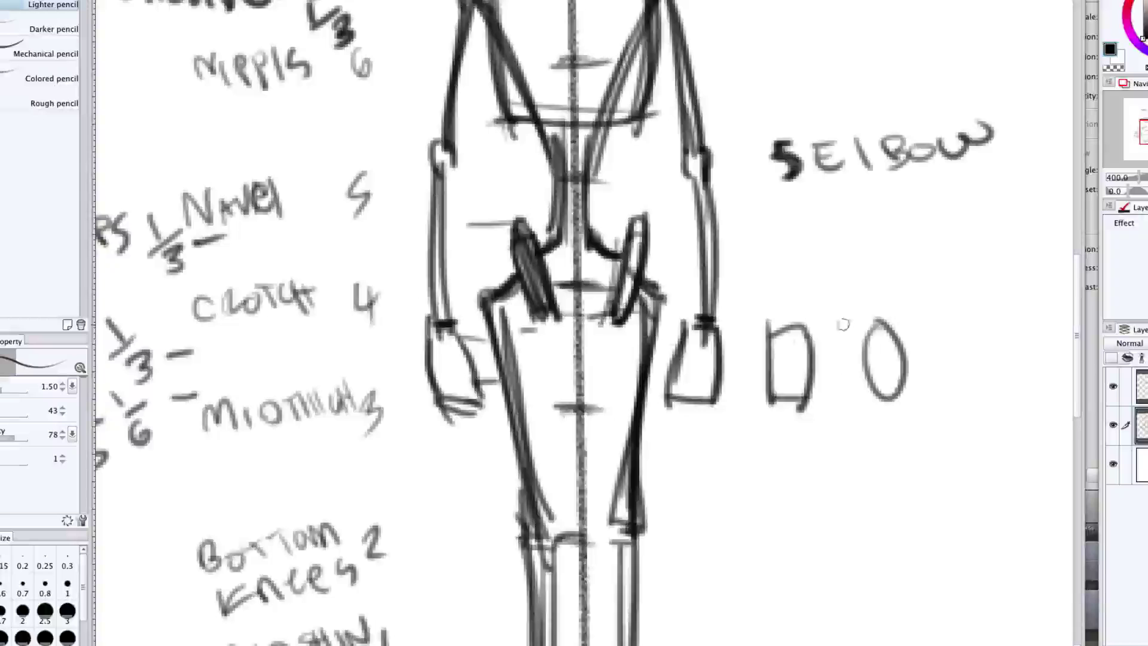
Darken the left hand's lower edge and add a curved thumb line inside each hand.
drag(439, 399, 480, 405)
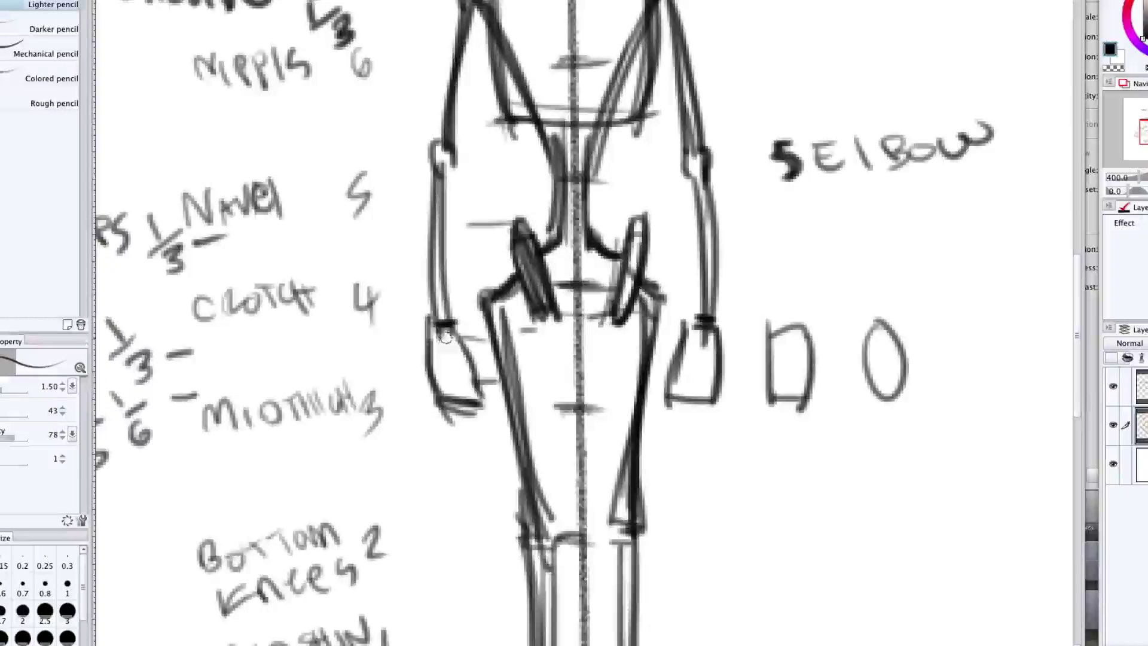
drag(445, 337, 448, 382)
drag(706, 341, 697, 381)
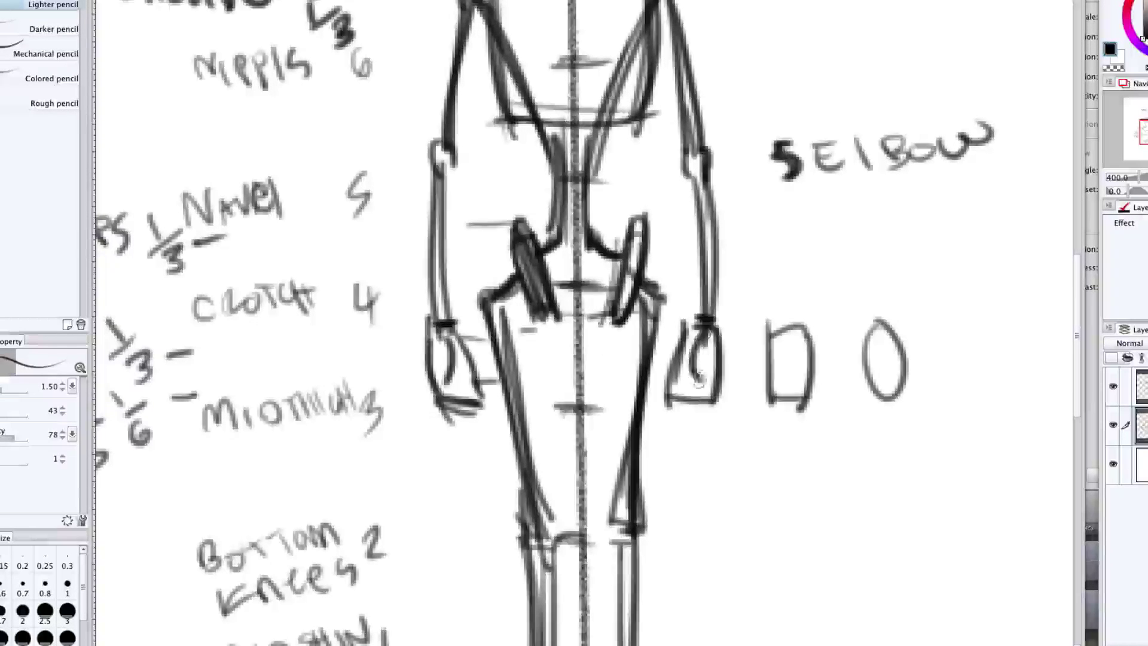
key(super+z)
drag(709, 332, 698, 379)
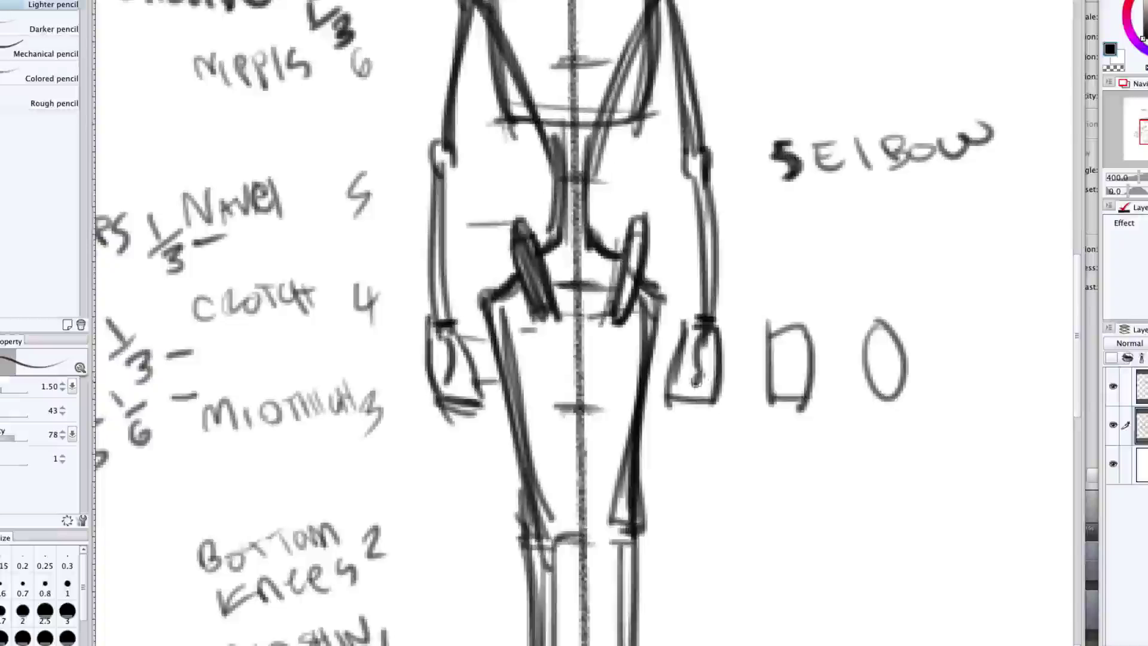
drag(703, 340, 699, 378)
scroll(692, 302, down, 2)
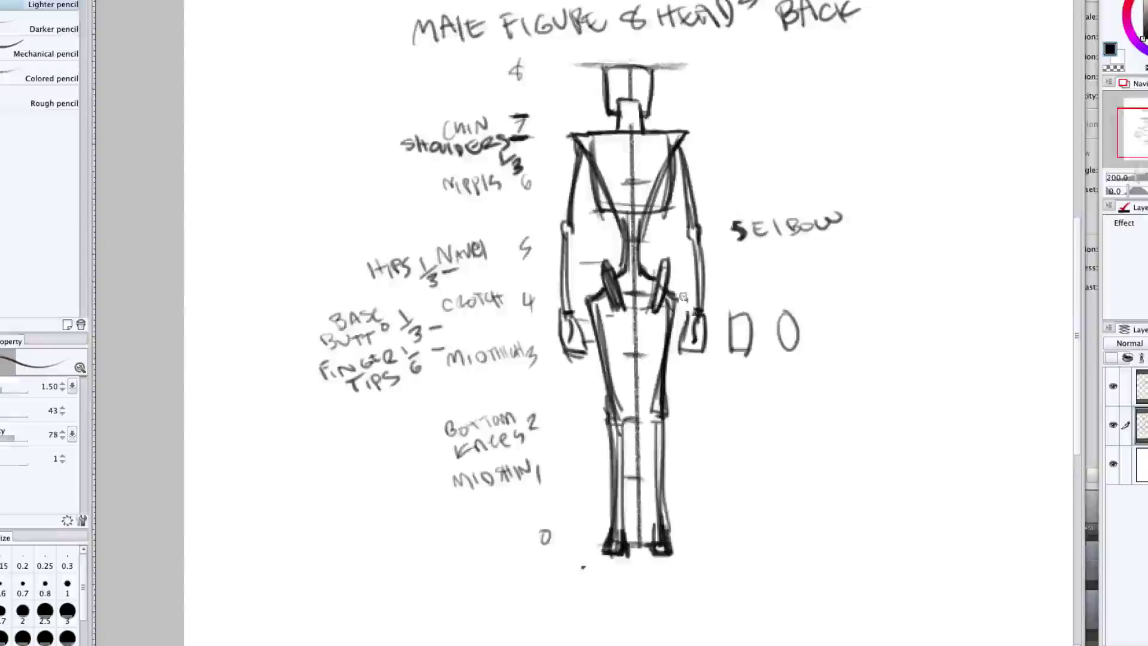
Erase the stray line ends at both lower corners of the rib cage.
scroll(687, 302, down, 1)
scroll(669, 302, up, 1)
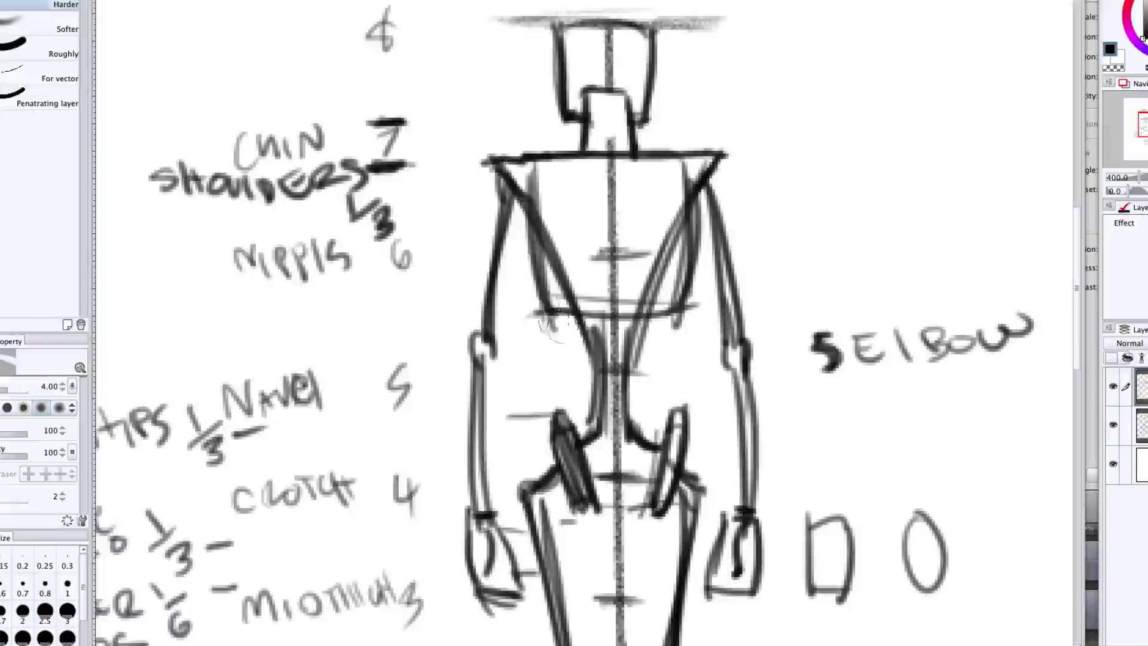
mouse_move(551, 326)
mouse_down()
mouse_move(522, 249)
mouse_move(559, 338)
mouse_up()
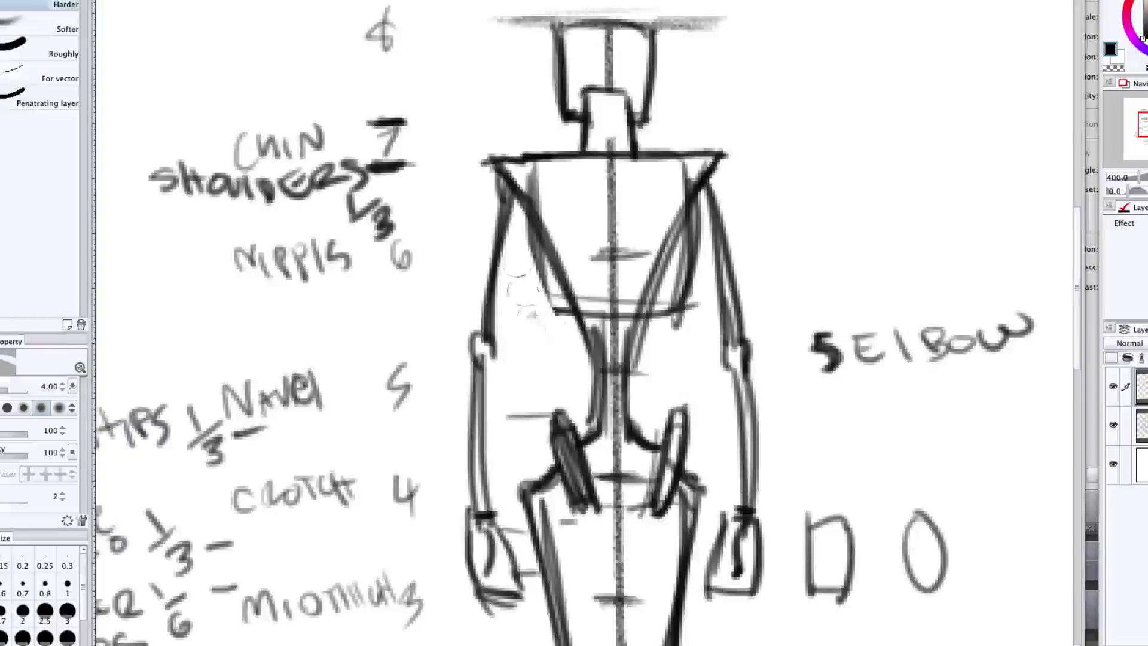
mouse_move(697, 320)
mouse_down()
mouse_move(679, 333)
mouse_move(688, 281)
mouse_move(669, 326)
mouse_up()
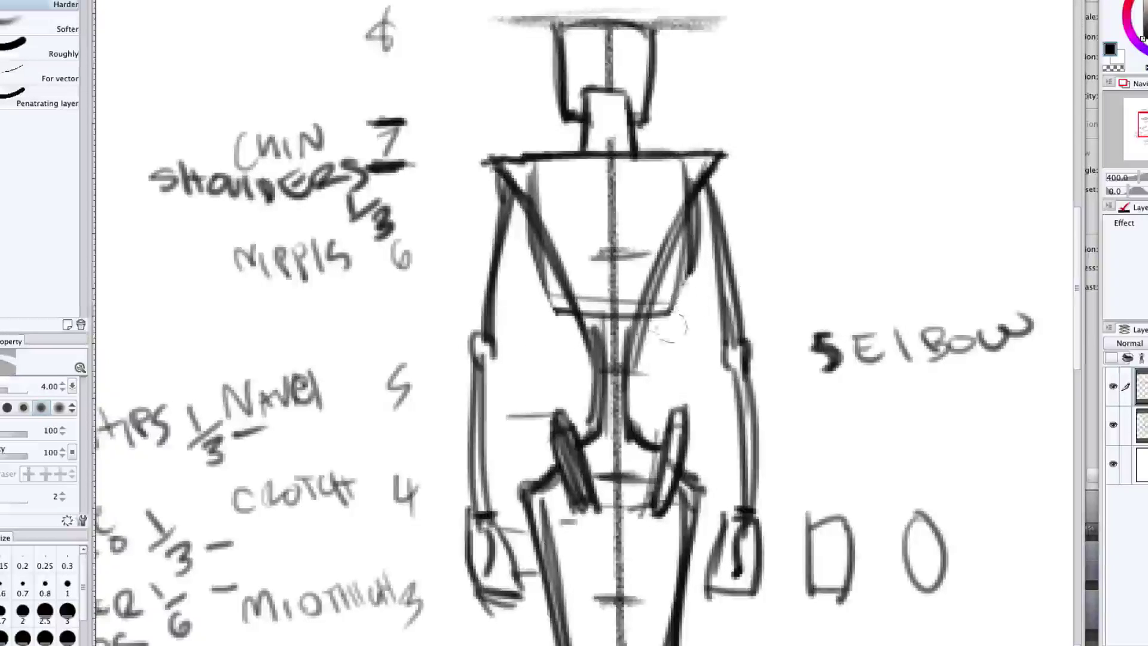
Redraw both lower sides of the rib cage with dark pencil curves ending in points below its bottom line.
key(p)
drag(532, 255, 561, 322)
mouse_move(530, 253)
mouse_down()
mouse_move(540, 304)
mouse_move(563, 330)
mouse_move(580, 319)
mouse_move(663, 330)
mouse_up()
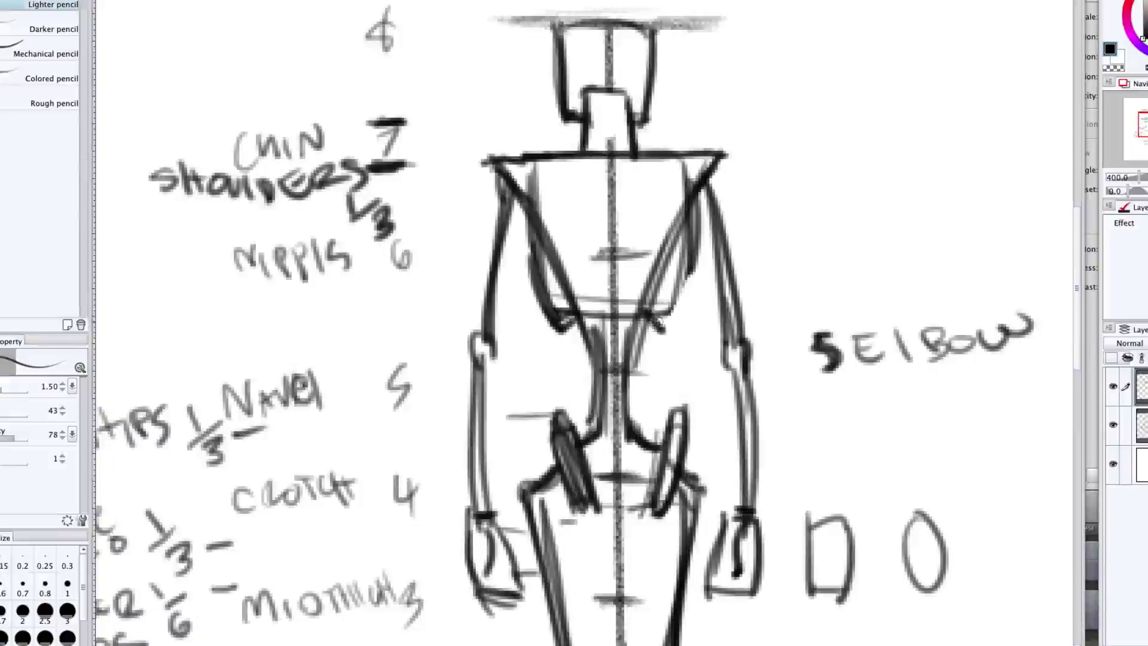
drag(693, 266, 665, 329)
drag(695, 246, 664, 329)
scroll(611, 224, down, 2)
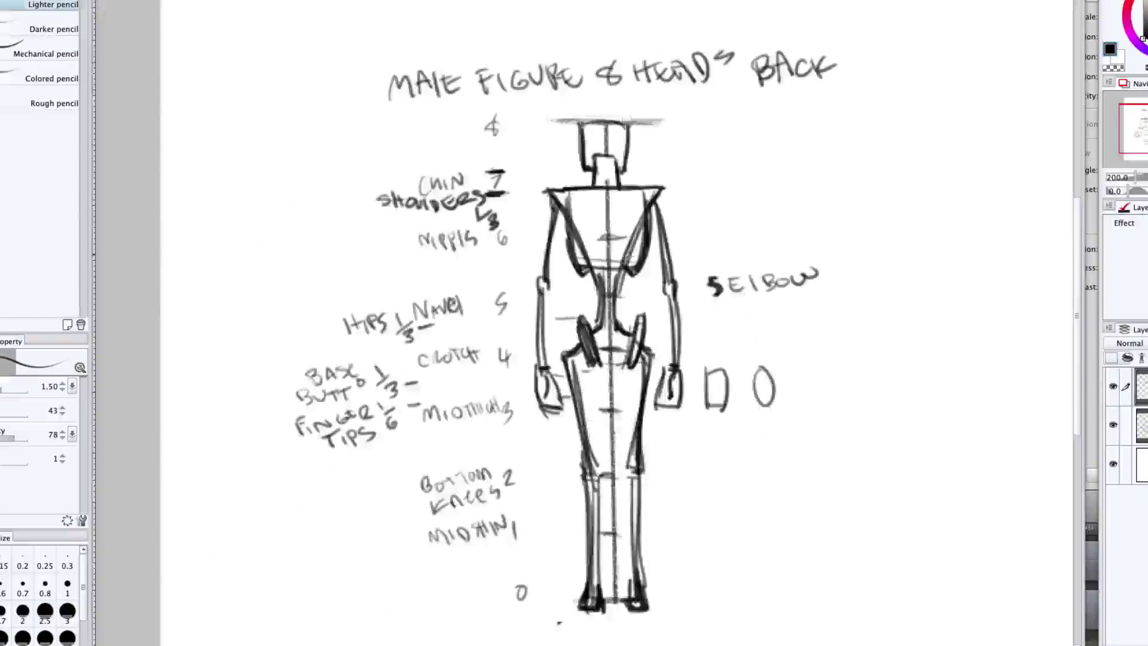
scroll(615, 286, down, 1)
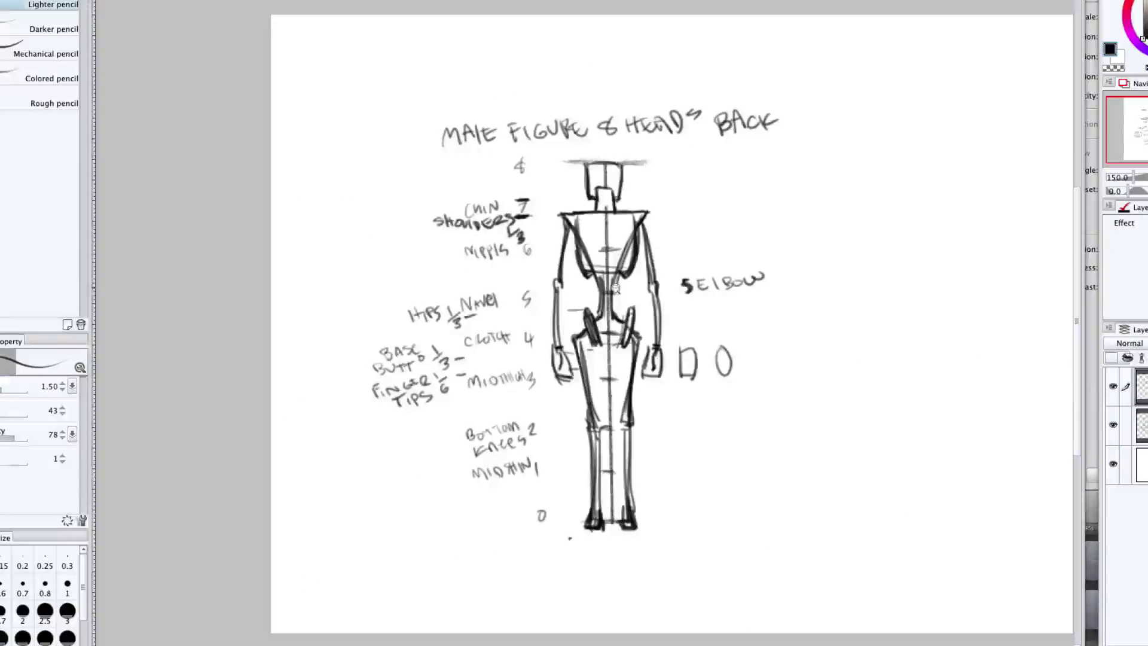
scroll(614, 286, up, 1)
scroll(615, 286, up, 1)
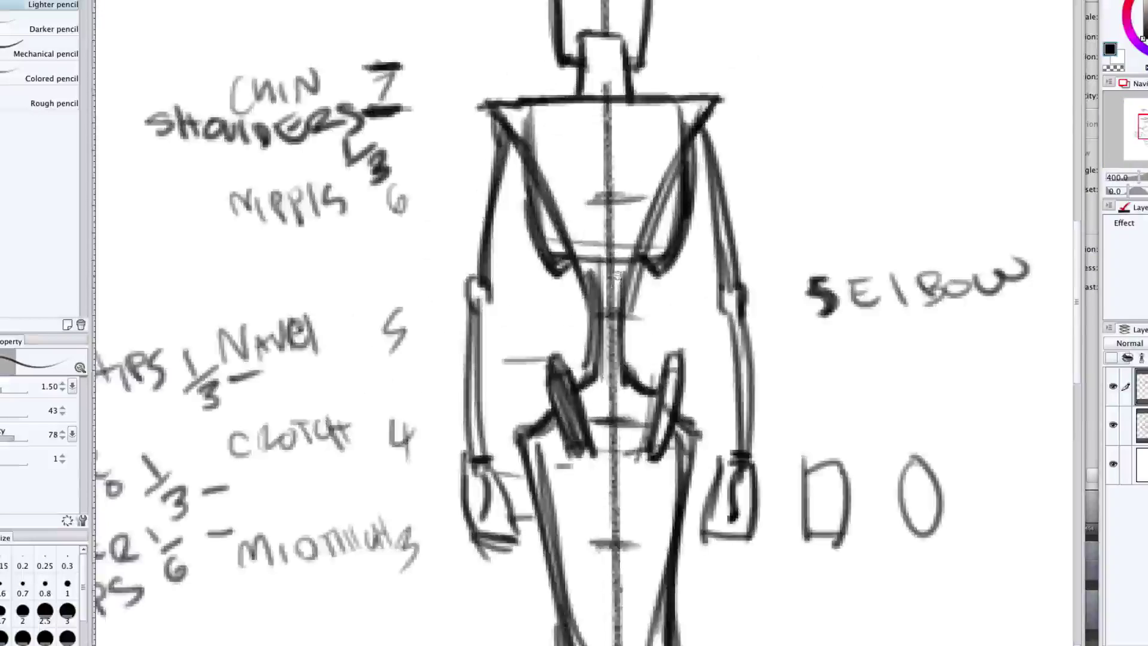
scroll(616, 276, down, 1)
scroll(631, 257, up, 1)
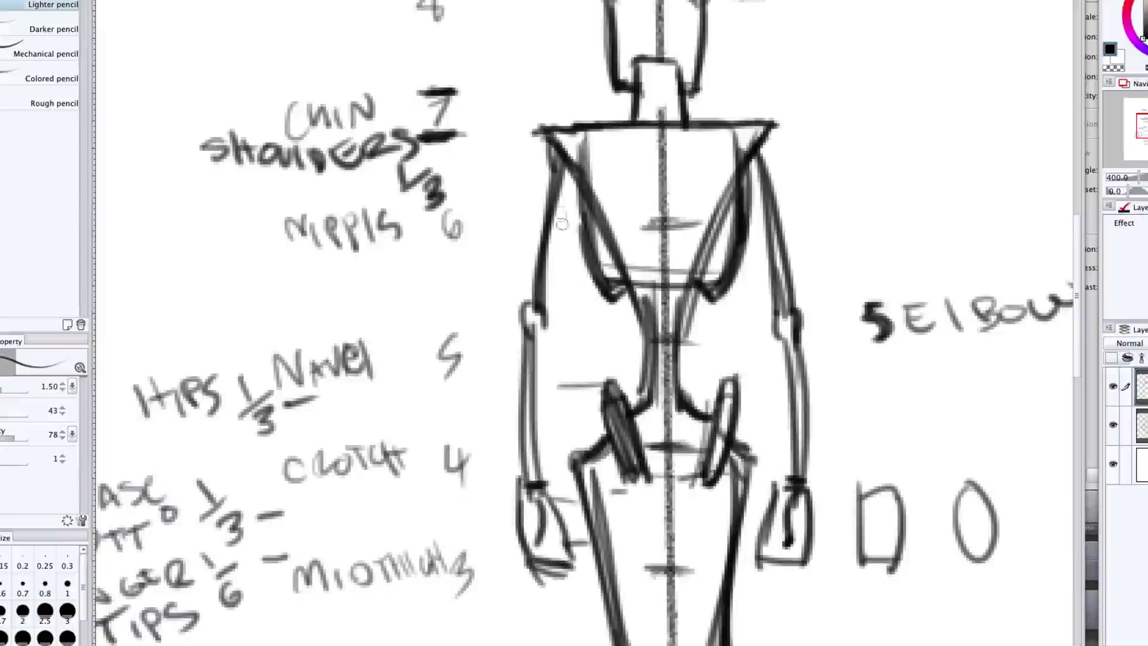
drag(566, 181, 539, 305)
key(super+z)
scroll(664, 245, down, 2)
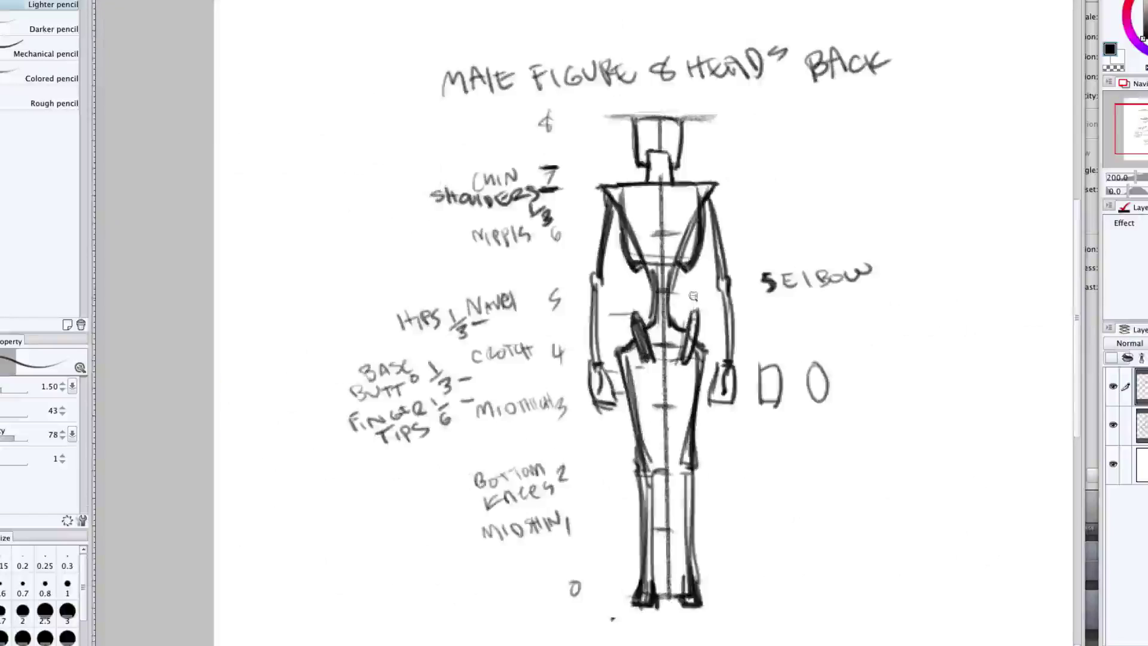
drag(705, 296, 631, 282)
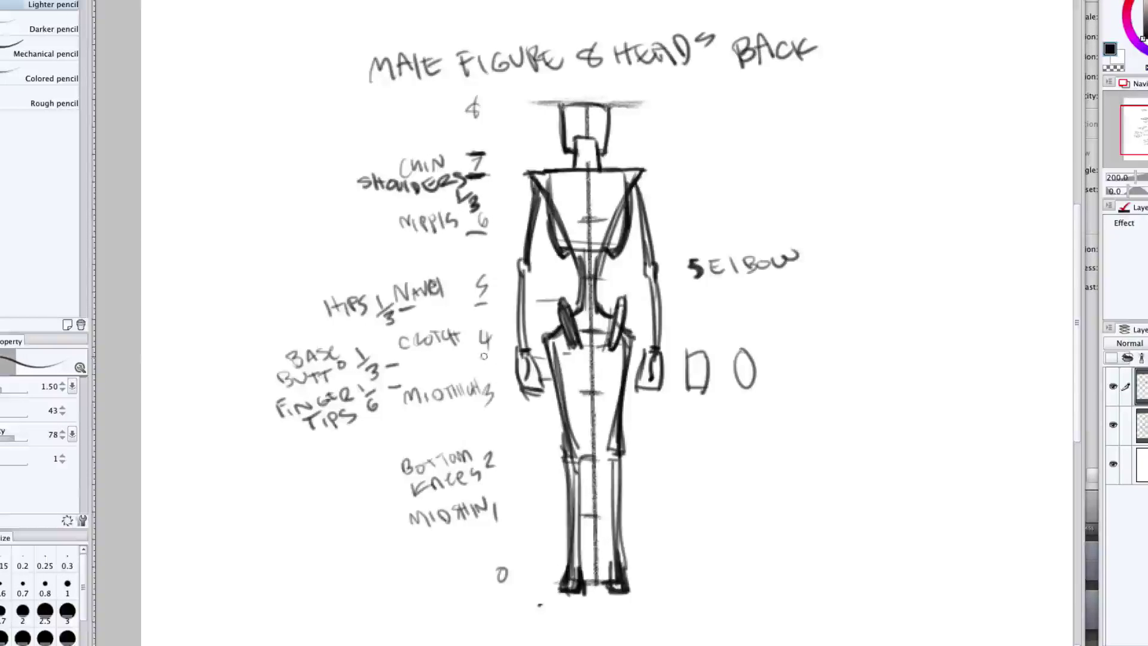
Bevel both upper corners of the head with short dark diagonal strokes.
scroll(602, 162, down, 1)
scroll(601, 162, up, 5)
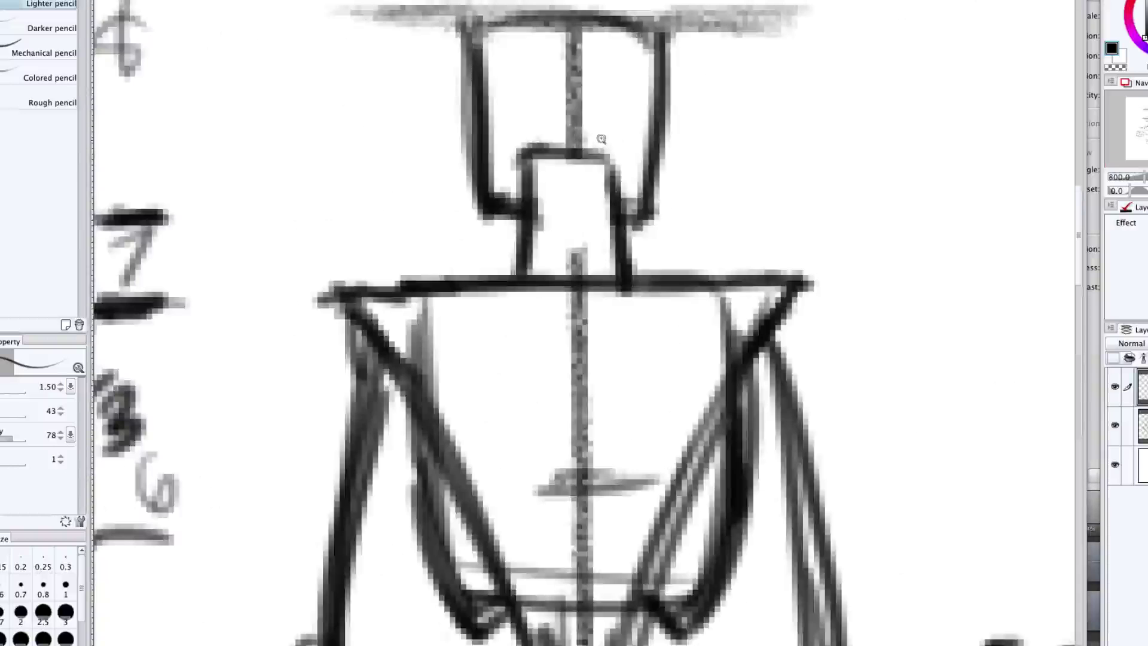
drag(601, 139, 591, 200)
drag(493, 86, 477, 123)
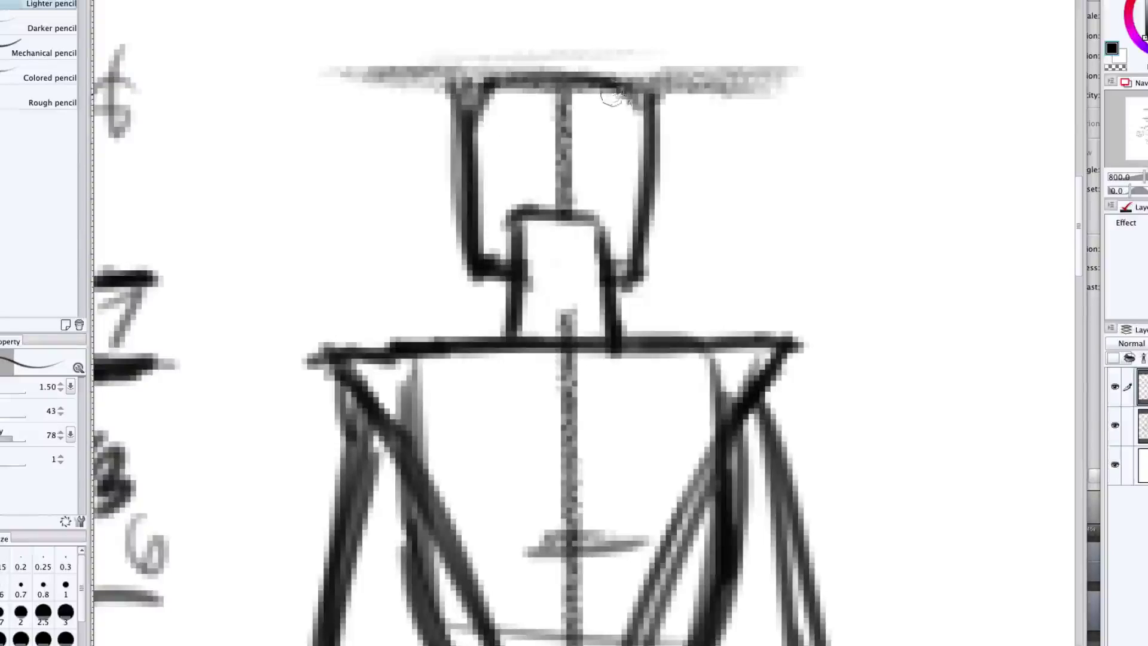
drag(613, 90, 645, 139)
drag(480, 116, 496, 227)
key(ctrl+z)
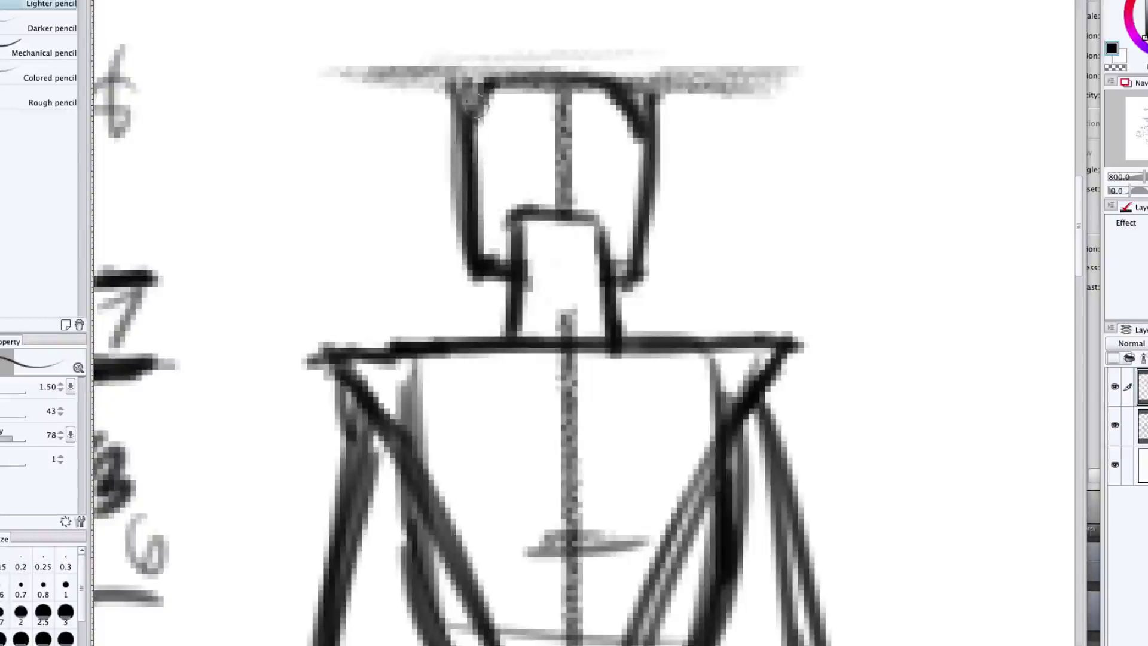
drag(493, 88, 470, 123)
drag(619, 89, 647, 135)
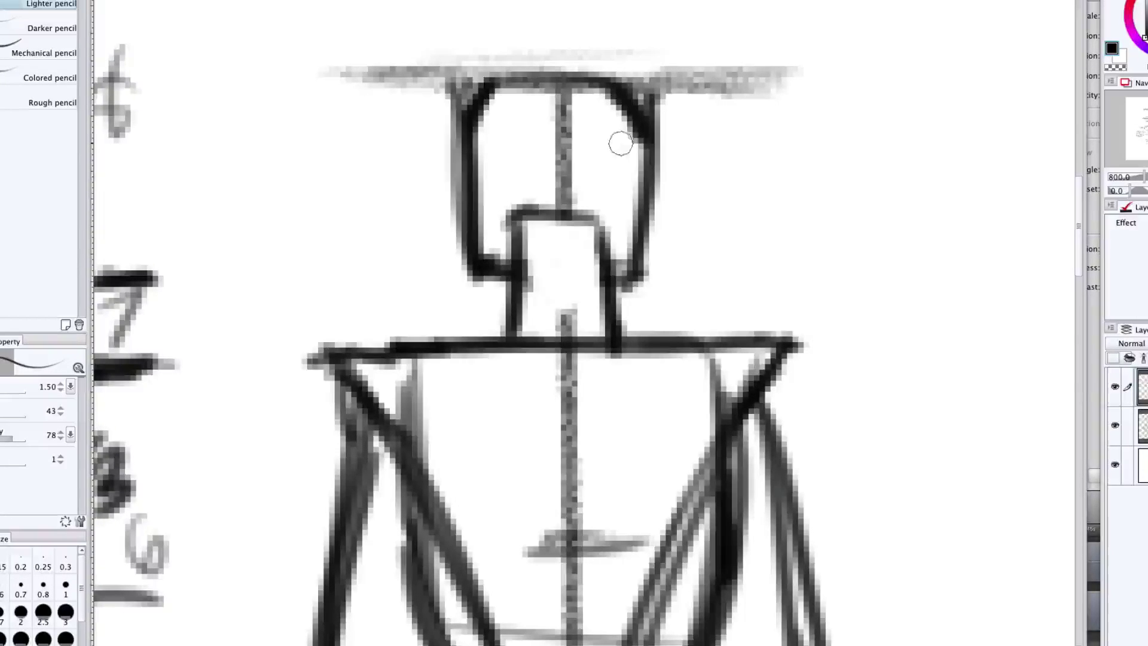
Darken the head's sides and extend the jaw on both sides into dark points tapering down along the neck.
drag(471, 194, 500, 255)
alt+click(514, 220)
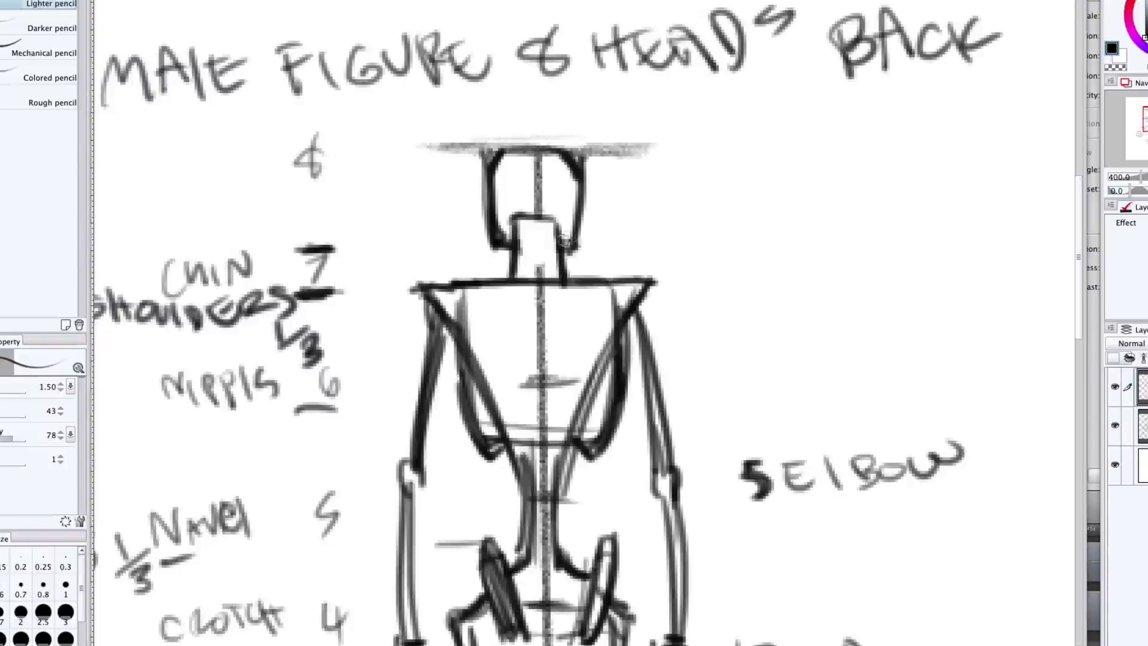
drag(564, 239, 582, 184)
mouse_move(502, 241)
mouse_down()
mouse_move(507, 261)
mouse_move(493, 240)
mouse_move(496, 255)
mouse_up()
mouse_move(564, 246)
mouse_down()
mouse_move(570, 275)
mouse_move(567, 236)
mouse_move(577, 275)
mouse_up()
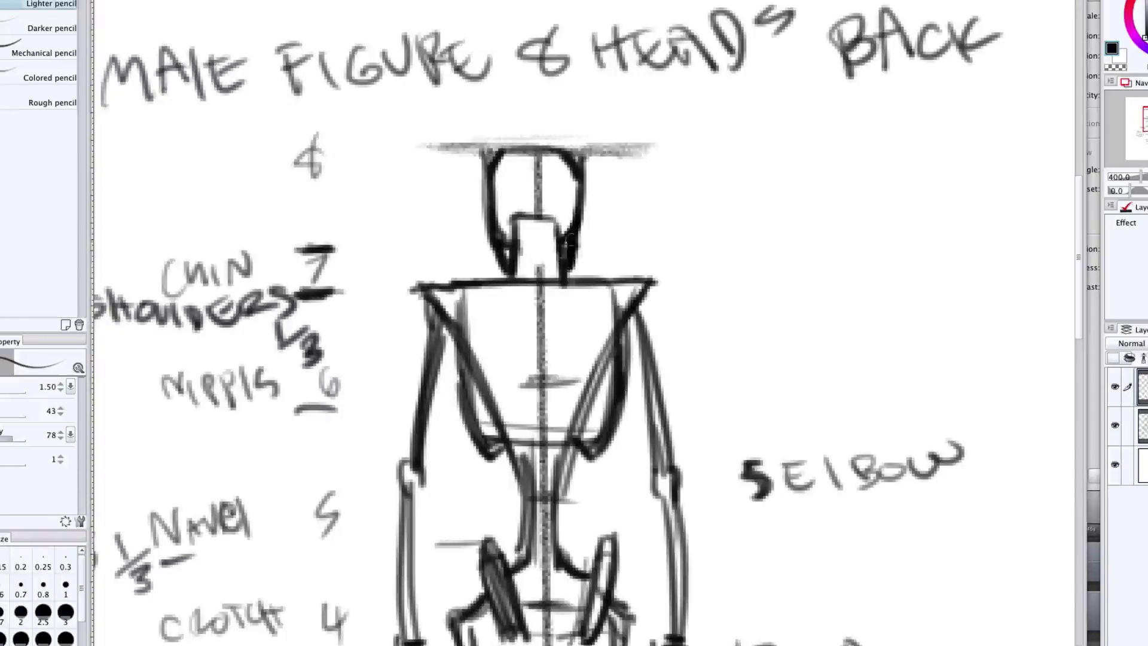
Draw a dashed diagonal line on each side of the upper torso, sloping outward from the shoulder line.
scroll(562, 244, down, 1)
scroll(559, 263, down, 2)
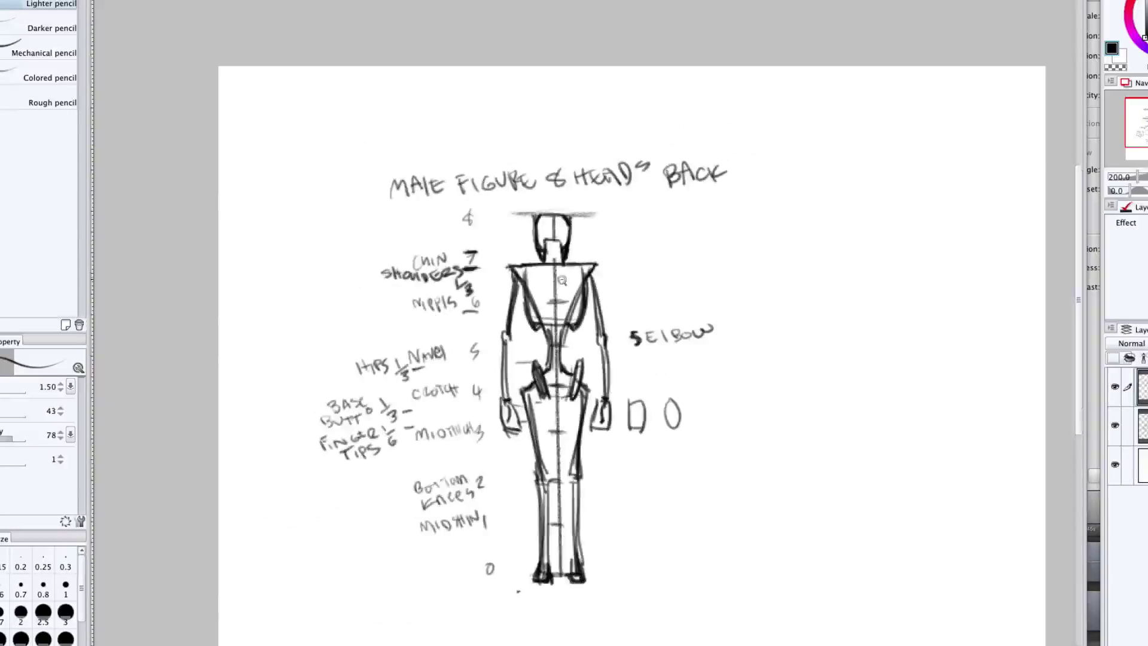
scroll(554, 284, up, 3)
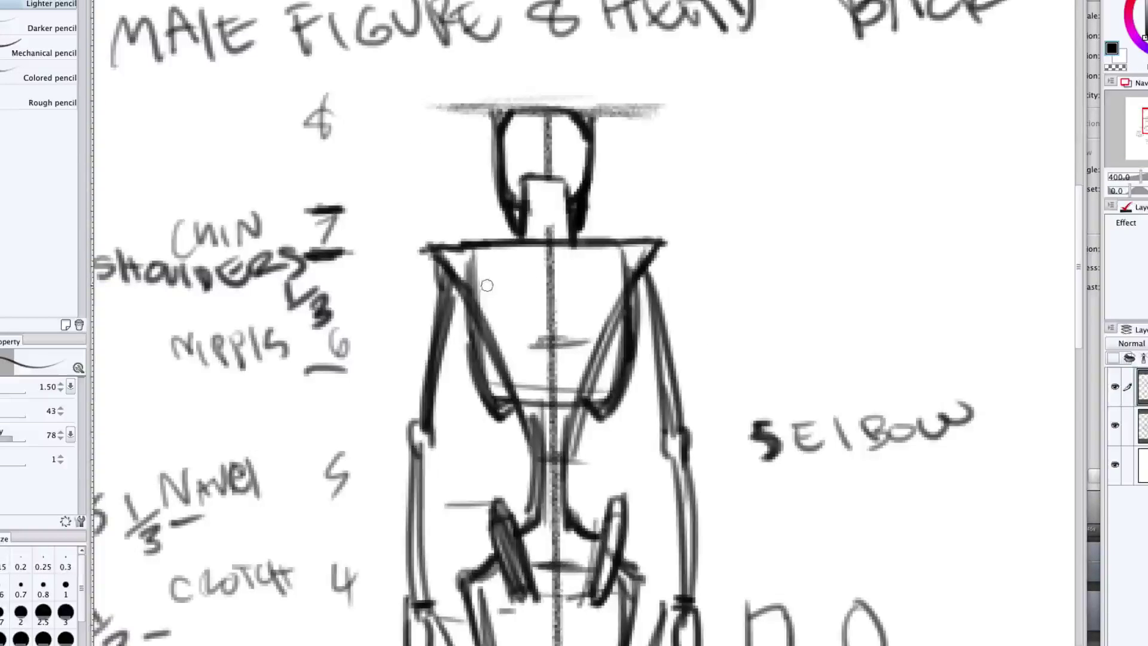
drag(483, 292, 500, 258)
drag(592, 252, 616, 303)
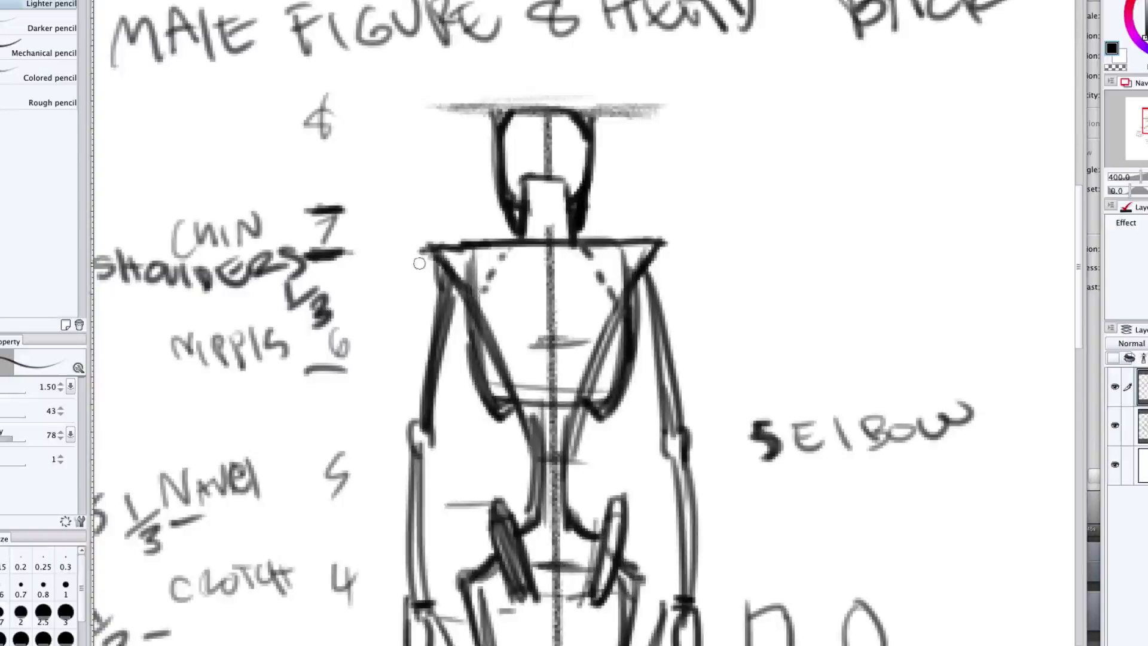
Examine the whole skeleton's proportions against the landmark labels, including the torso, hips, arms and hands.
scroll(462, 253, down, 2)
scroll(482, 352, up, 1)
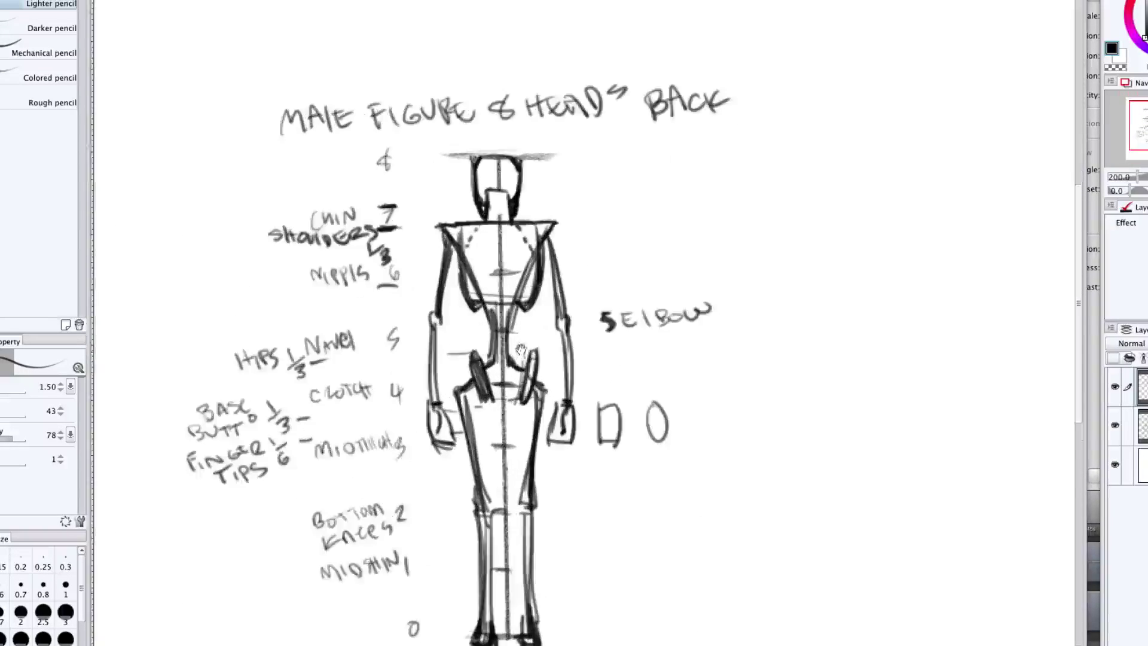
drag(521, 350, 510, 238)
mouse_move(506, 178)
mouse_down()
mouse_move(506, 283)
mouse_move(523, 257)
mouse_up()
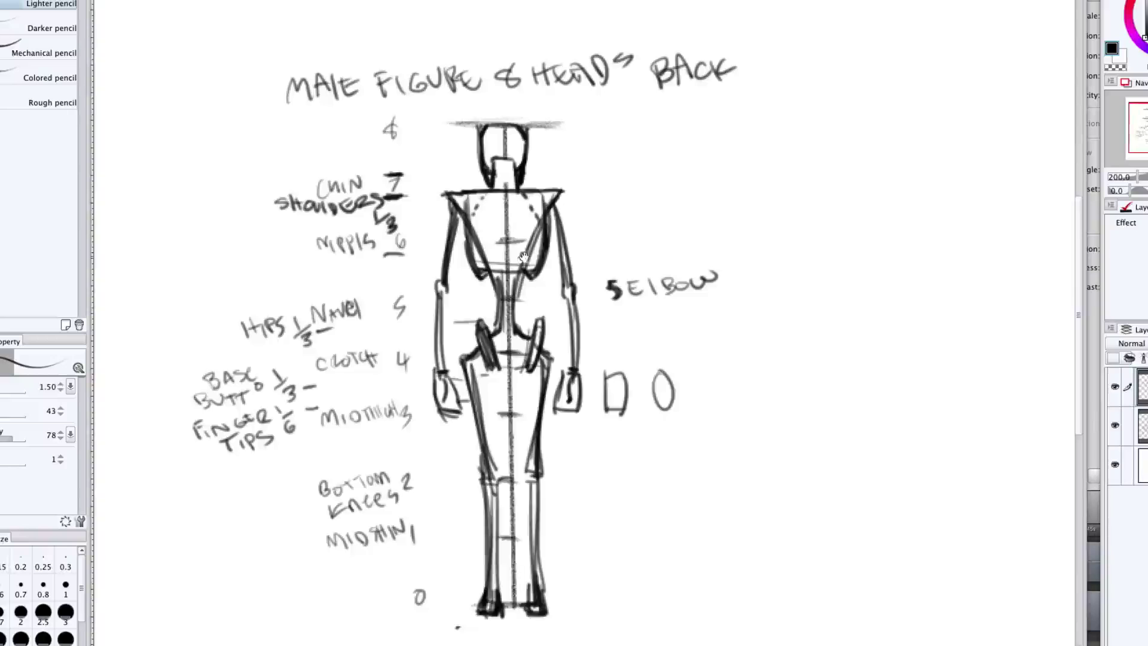
scroll(573, 346, up, 1)
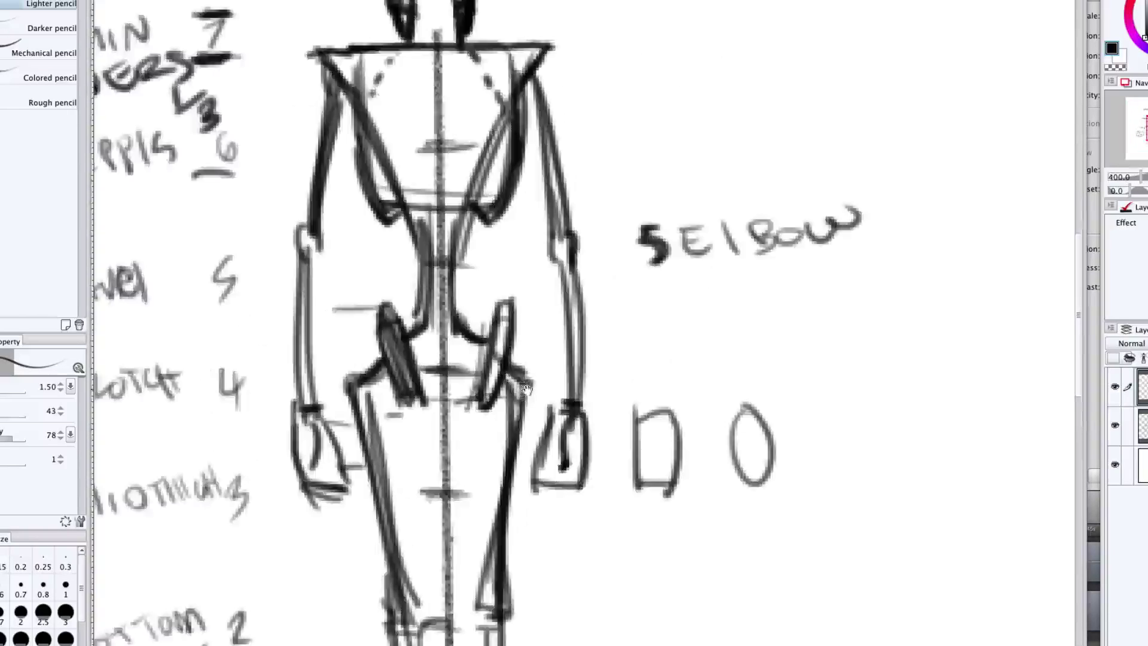
mouse_move(519, 404)
mouse_down()
mouse_move(549, 255)
mouse_move(545, 305)
mouse_up()
scroll(549, 255, down, 1)
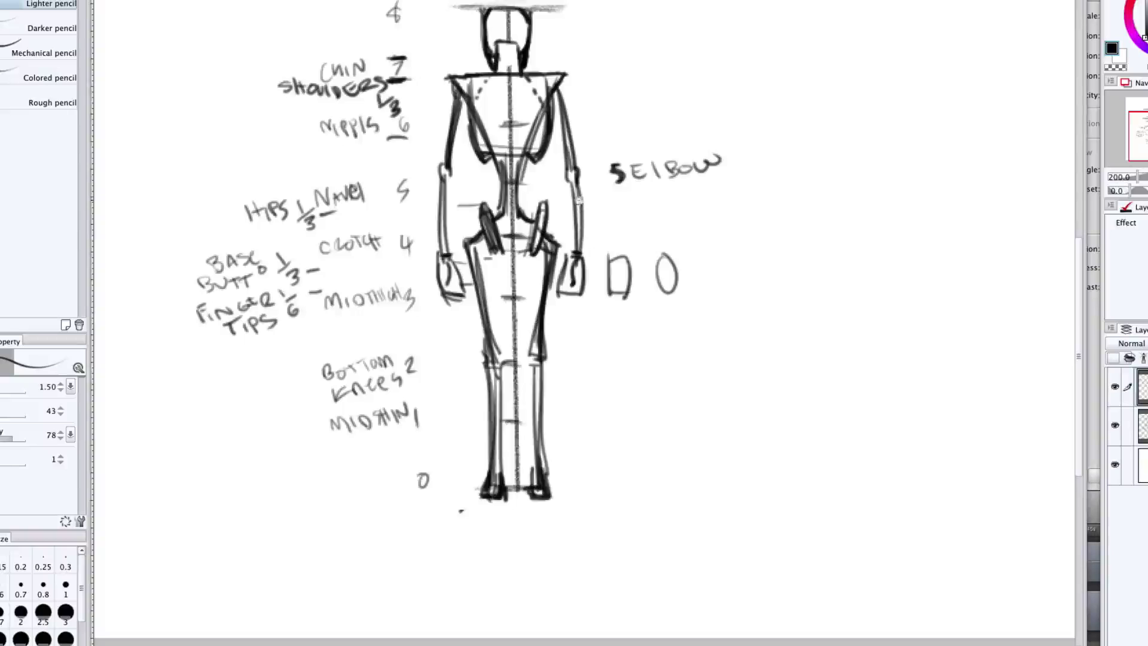
scroll(574, 210, down, 1)
scroll(564, 224, up, 1)
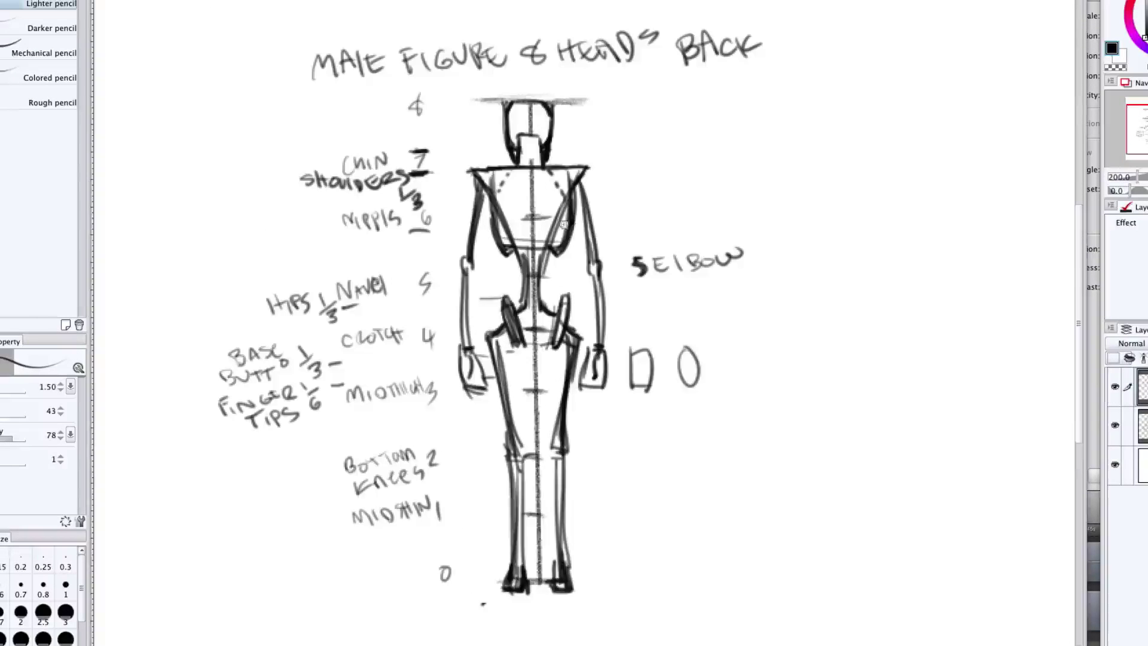
Draw an outer contour for the left upper arm, curving down from the shoulder tip.
scroll(494, 192, up, 2)
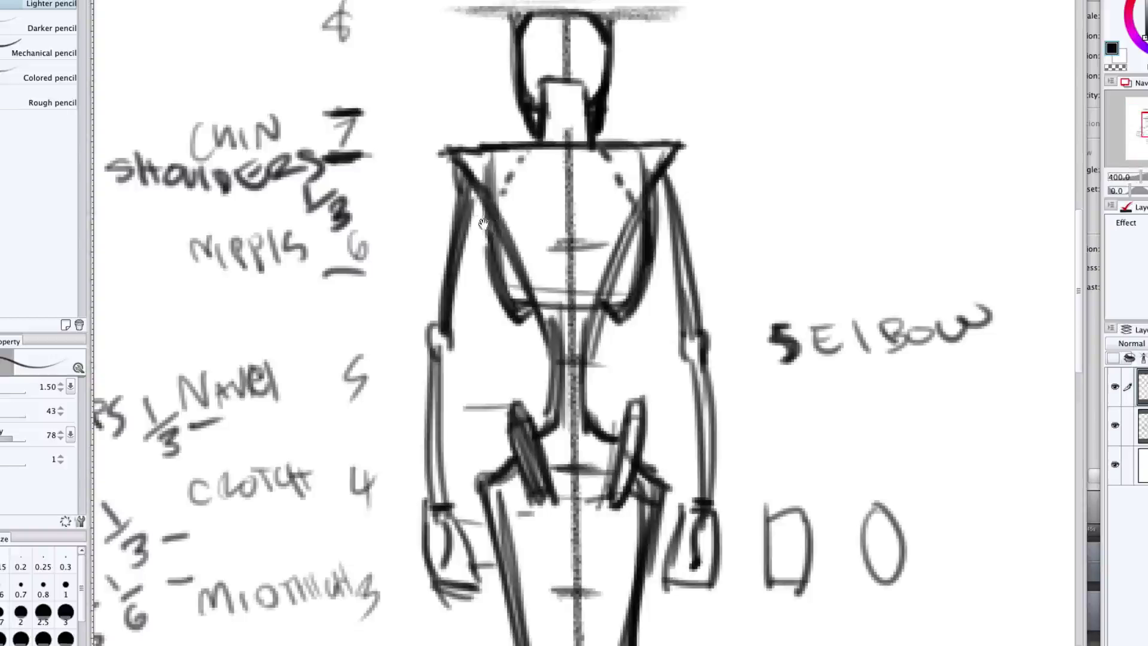
drag(447, 165, 446, 250)
key(ctrl+z)
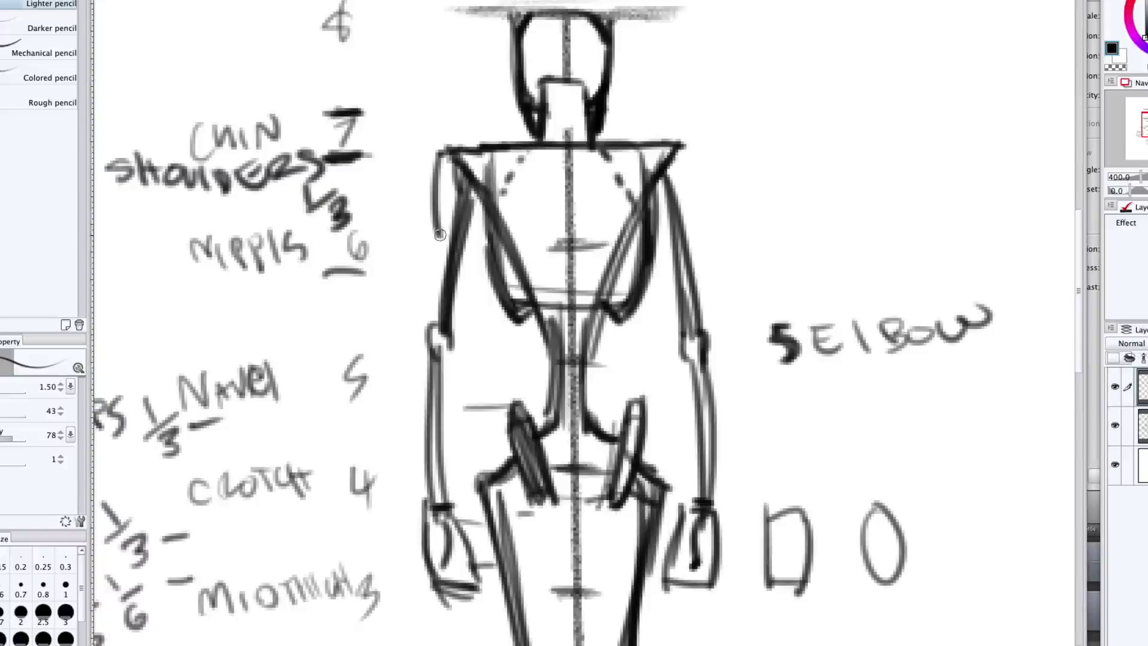